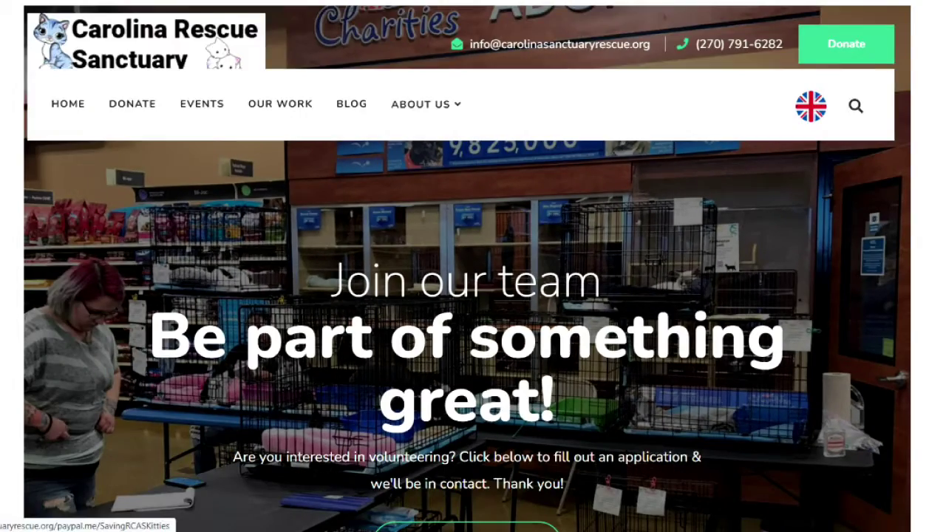
{"action": "scroll", "coordinate": [395, 403], "scroll_direction": "down", "scroll_amount": 3}
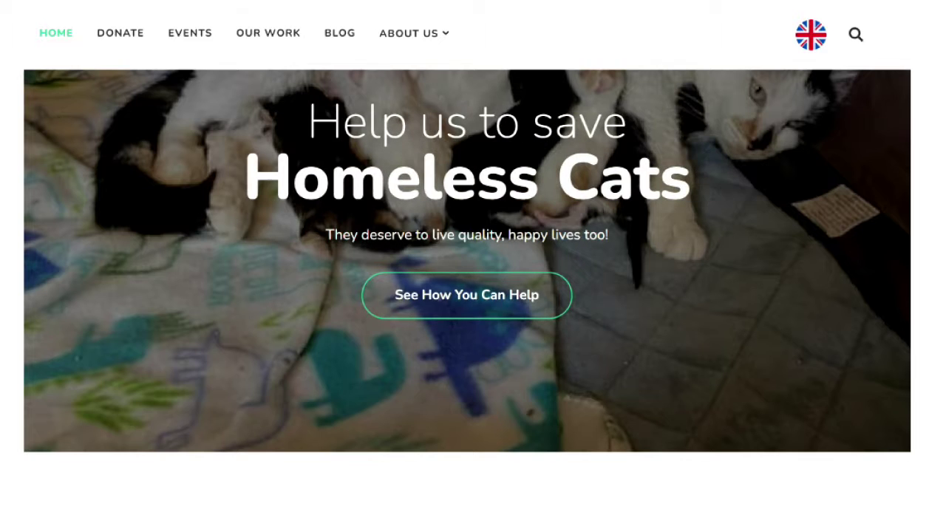
{"action": "scroll", "coordinate": [277, 274], "scroll_direction": "up", "scroll_amount": 3}
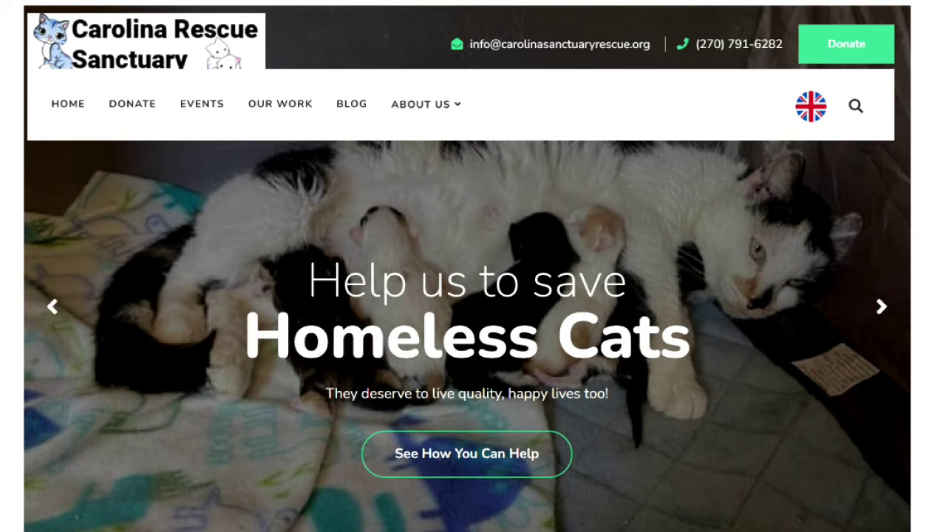
{"action": "scroll", "coordinate": [747, 296], "scroll_direction": "down", "scroll_amount": 3}
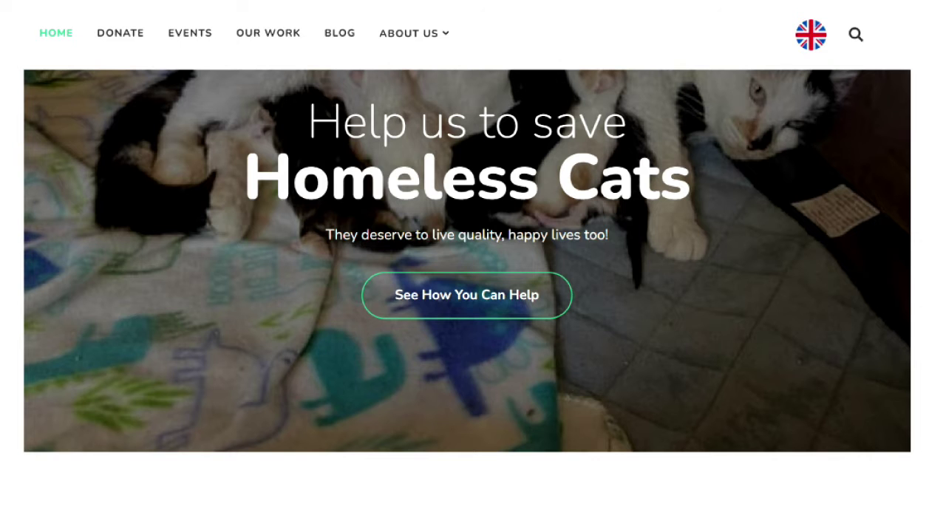
{"action": "scroll", "coordinate": [468, 296], "scroll_direction": "down", "scroll_amount": 1}
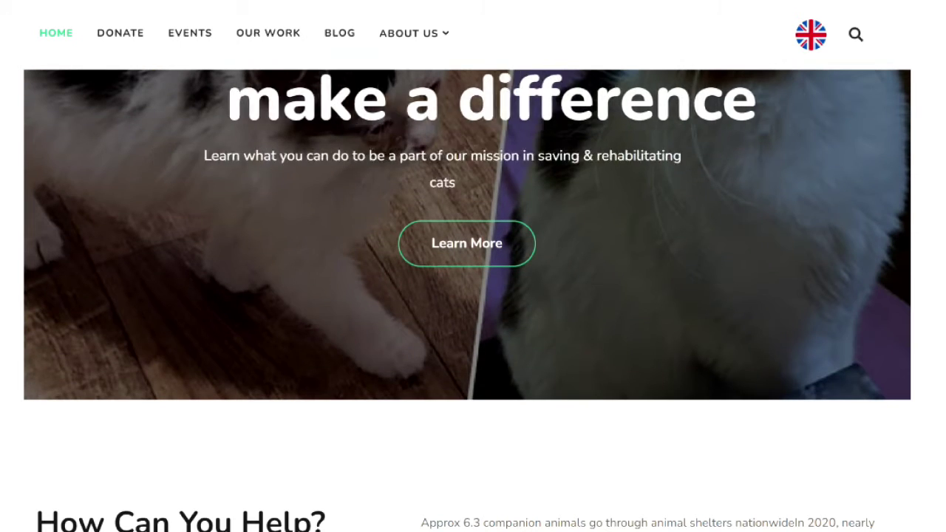
{"action": "scroll", "coordinate": [473, 296], "scroll_direction": "down", "scroll_amount": 8}
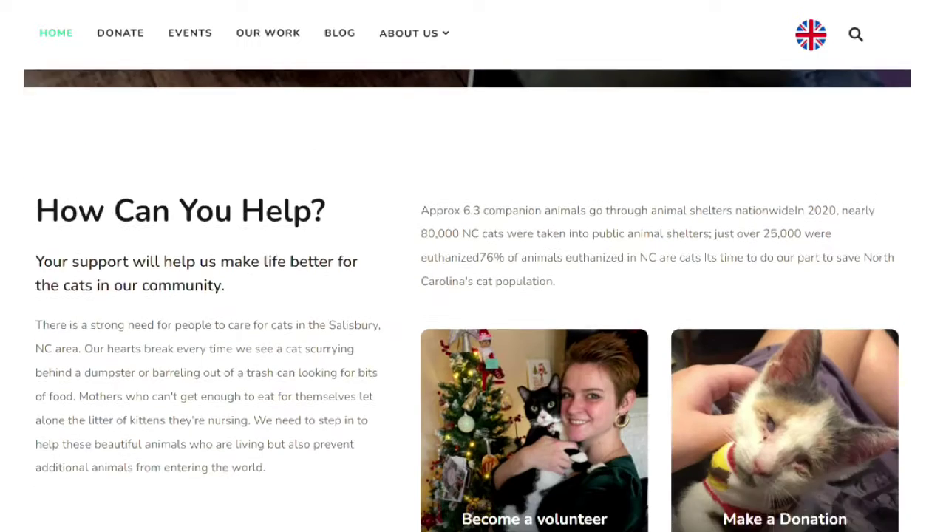
{"action": "scroll", "coordinate": [473, 296], "scroll_direction": "down", "scroll_amount": 7}
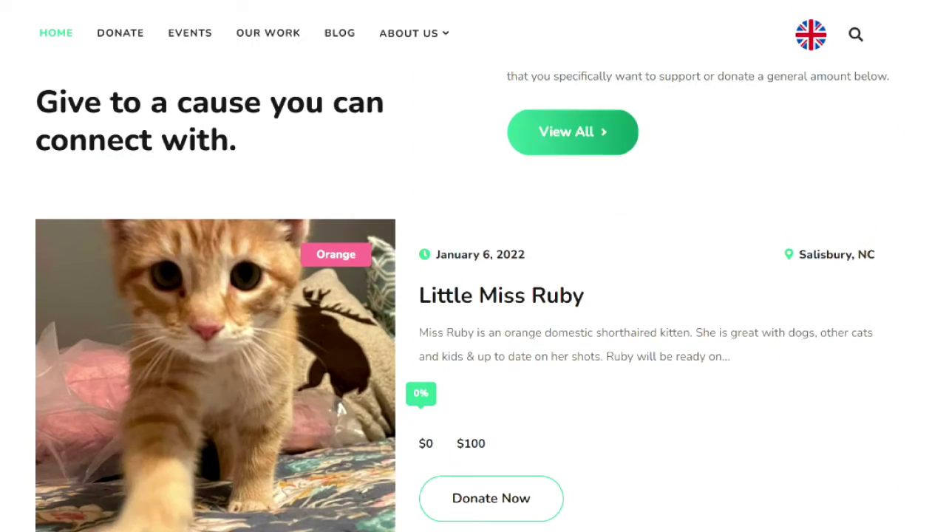
{"action": "scroll", "coordinate": [473, 296], "scroll_direction": "up", "scroll_amount": 1}
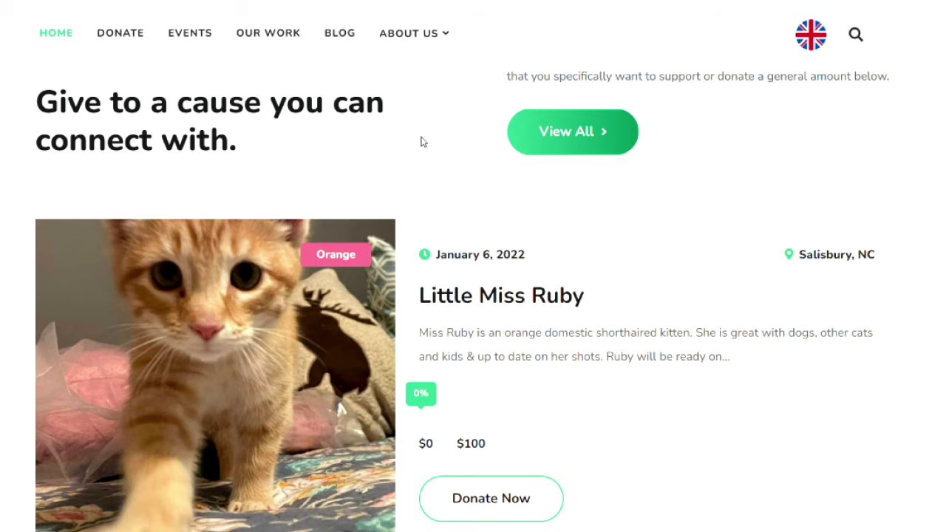
{"action": "scroll", "coordinate": [316, 191], "scroll_direction": "down", "scroll_amount": 3}
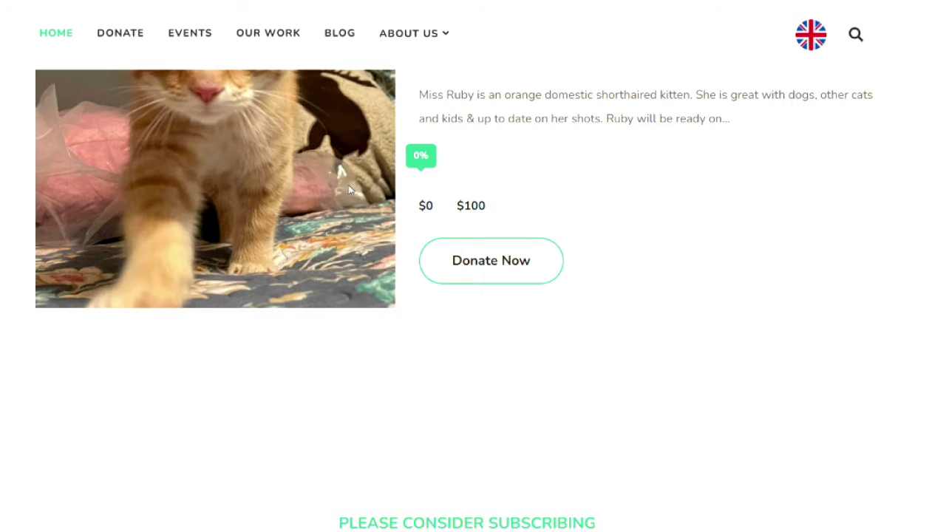
{"action": "scroll", "coordinate": [352, 191], "scroll_direction": "up", "scroll_amount": 2}
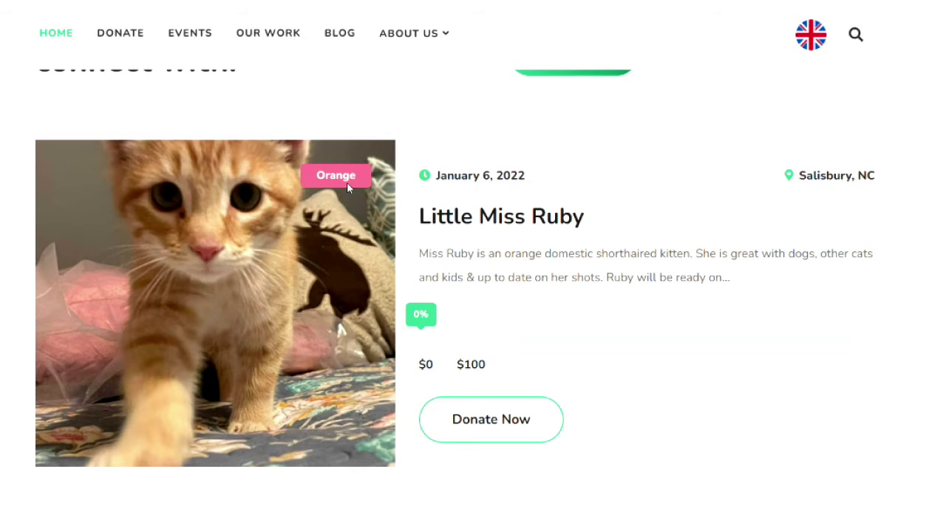
{"action": "scroll", "coordinate": [349, 188], "scroll_direction": "up", "scroll_amount": 1}
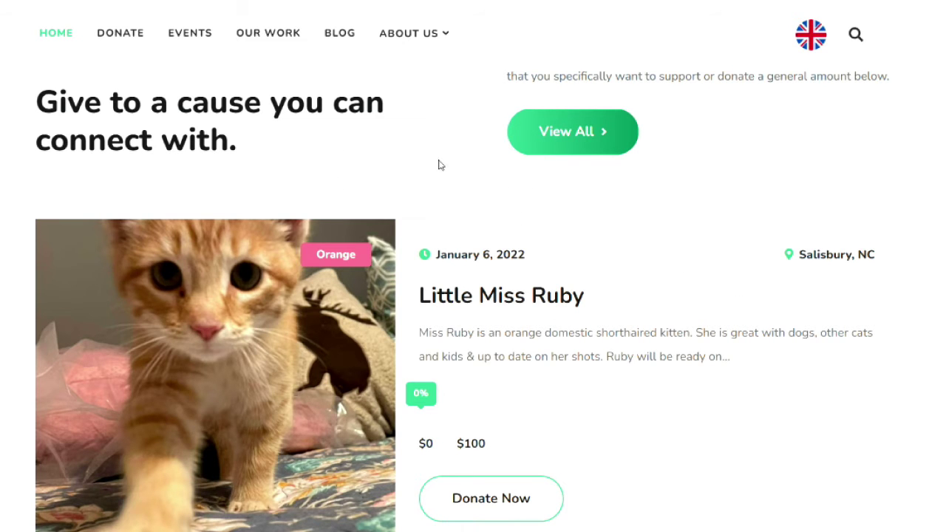
{"action": "scroll", "coordinate": [452, 217], "scroll_direction": "down", "scroll_amount": 5}
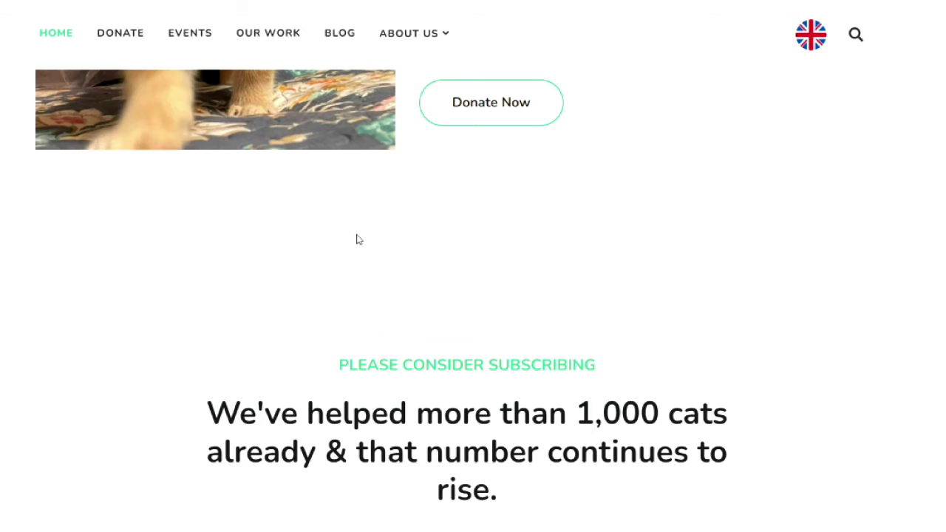
{"action": "scroll", "coordinate": [355, 238], "scroll_direction": "up", "scroll_amount": 4}
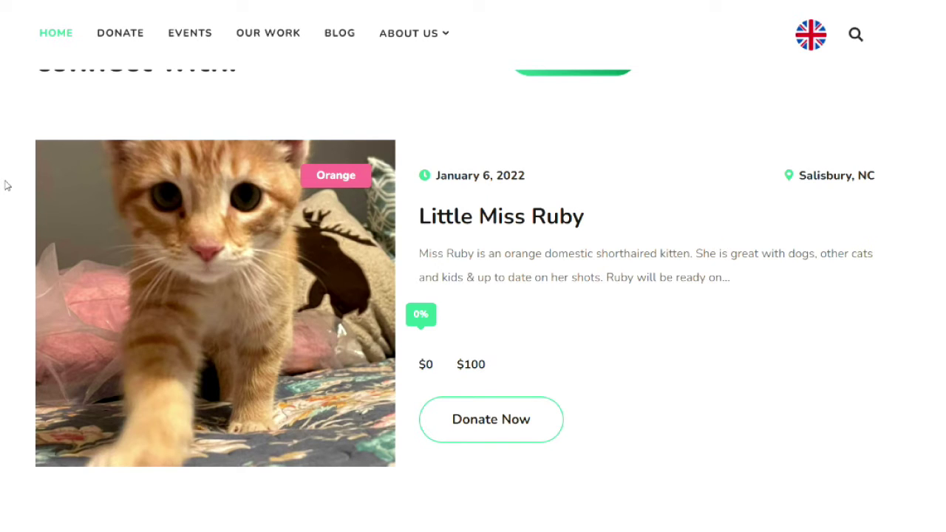
{"action": "scroll", "coordinate": [414, 303], "scroll_direction": "down", "scroll_amount": 8}
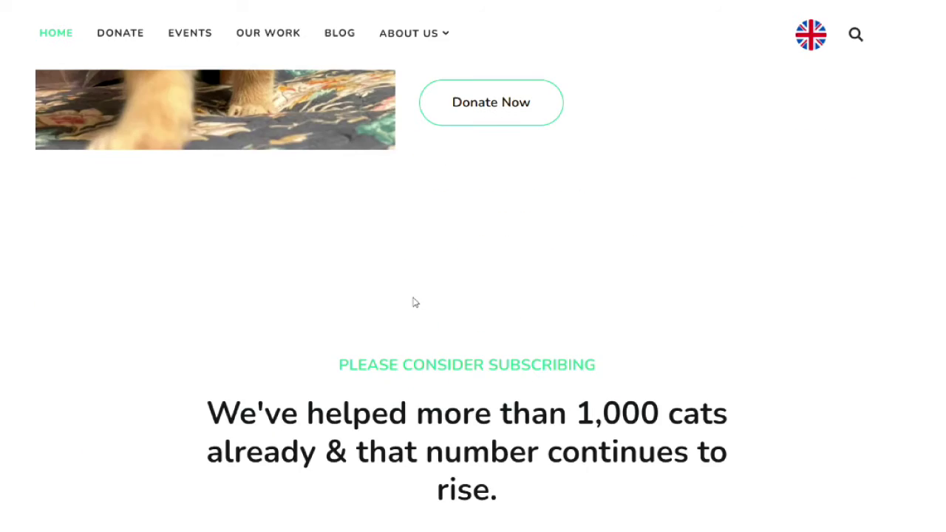
{"action": "scroll", "coordinate": [412, 298], "scroll_direction": "down", "scroll_amount": 2}
{"action": "scroll", "coordinate": [81, 318], "scroll_direction": "up", "scroll_amount": 1}
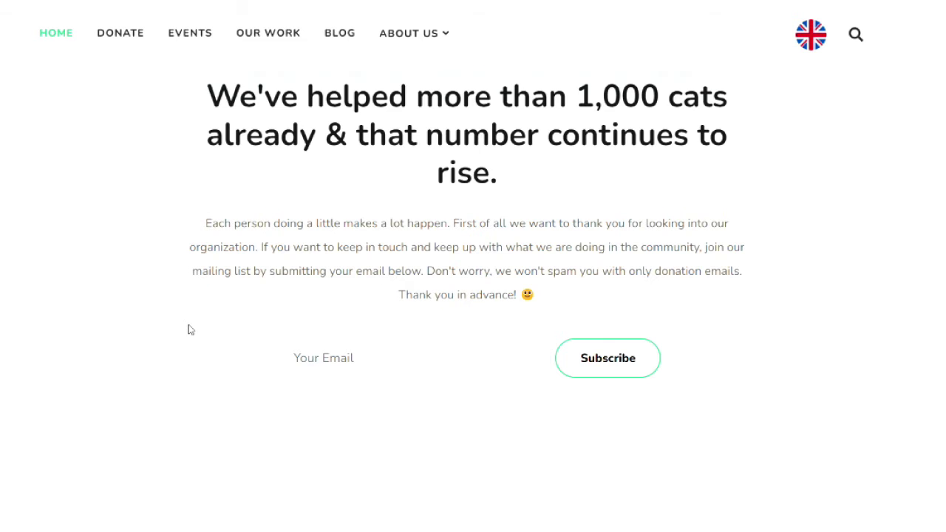
{"action": "scroll", "coordinate": [190, 330], "scroll_direction": "down", "scroll_amount": 4}
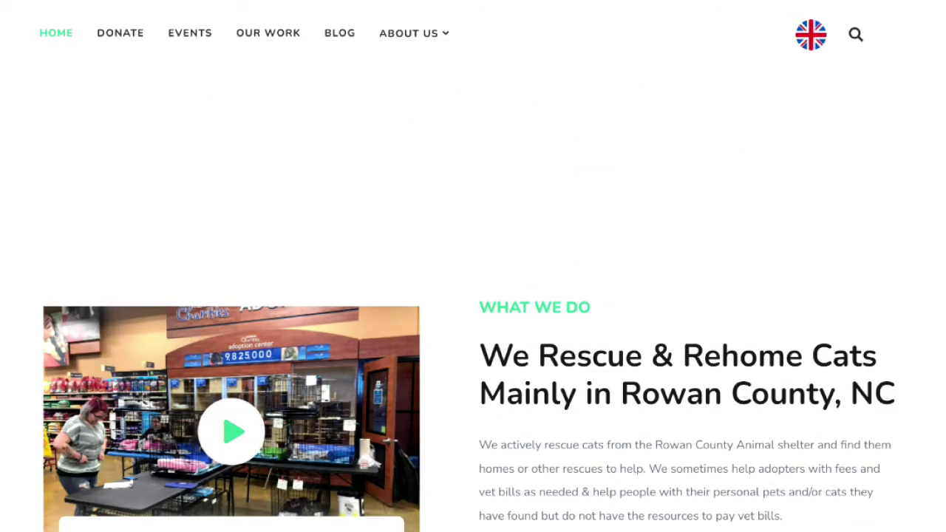
{"action": "scroll", "coordinate": [190, 330], "scroll_direction": "up", "scroll_amount": 4}
{"action": "scroll", "coordinate": [473, 296], "scroll_direction": "down", "scroll_amount": 7}
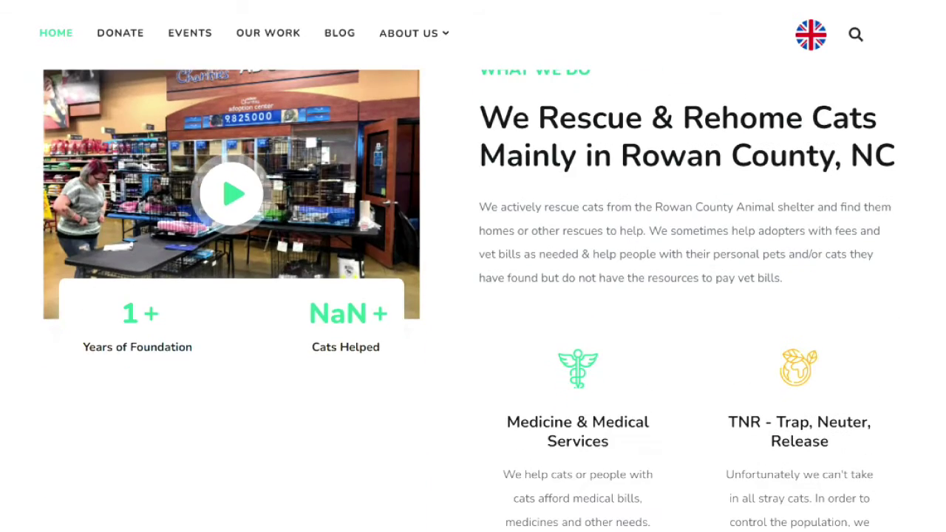
{"action": "scroll", "coordinate": [473, 296], "scroll_direction": "down", "scroll_amount": 2}
{"action": "scroll", "coordinate": [473, 296], "scroll_direction": "up", "scroll_amount": 3}
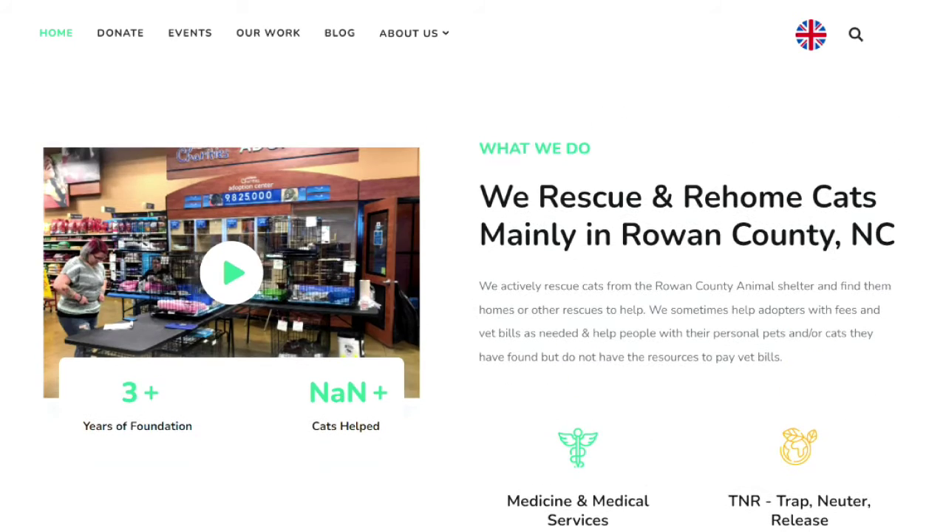
{"action": "scroll", "coordinate": [473, 296], "scroll_direction": "down", "scroll_amount": 9}
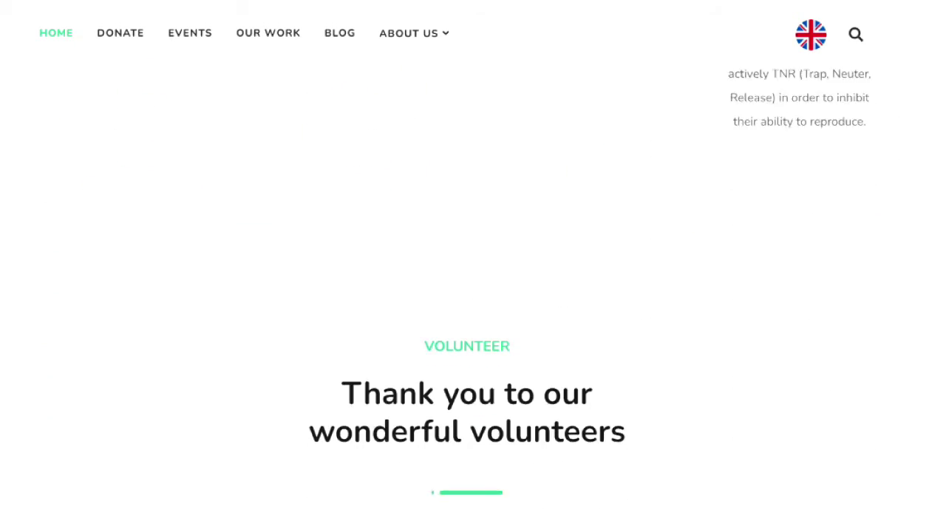
{"action": "scroll", "coordinate": [473, 296], "scroll_direction": "down", "scroll_amount": 6}
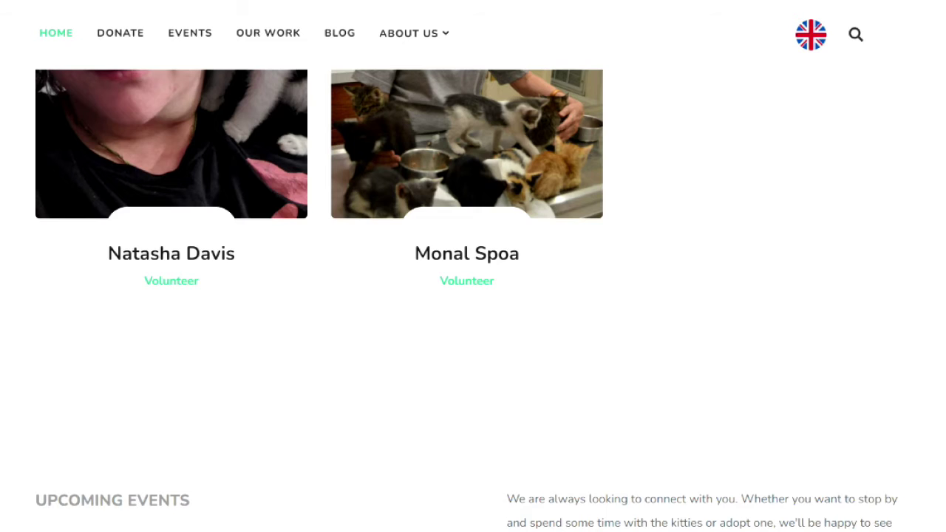
{"action": "scroll", "coordinate": [473, 296], "scroll_direction": "up", "scroll_amount": 5}
{"action": "scroll", "coordinate": [190, 234], "scroll_direction": "up", "scroll_amount": 4}
{"action": "scroll", "coordinate": [190, 234], "scroll_direction": "down", "scroll_amount": 10}
{"action": "scroll", "coordinate": [224, 424], "scroll_direction": "down", "scroll_amount": 5}
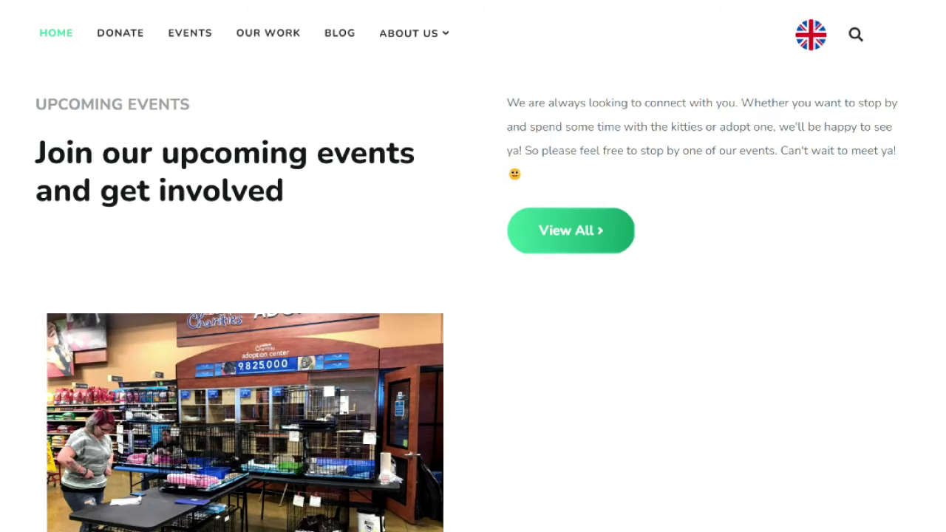
{"action": "scroll", "coordinate": [474, 295], "scroll_direction": "down", "scroll_amount": 5}
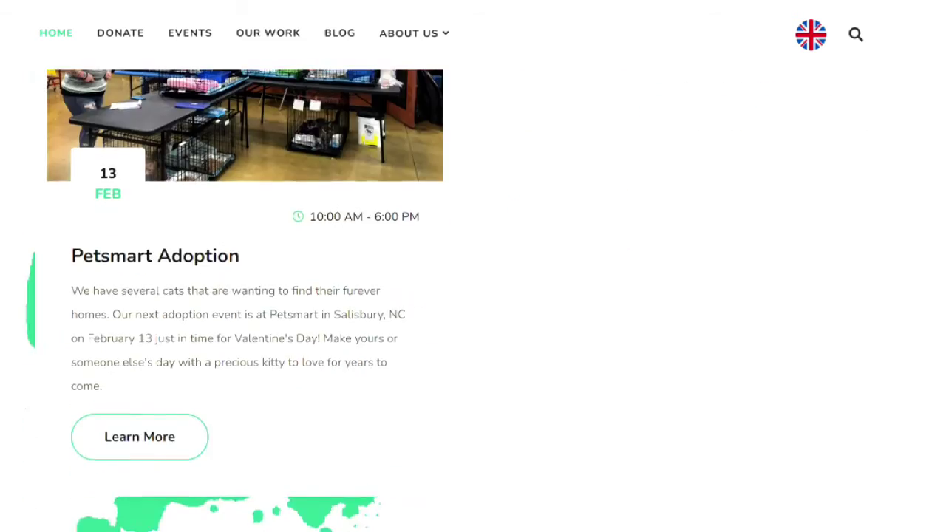
{"action": "scroll", "coordinate": [474, 295], "scroll_direction": "up", "scroll_amount": 5}
{"action": "scroll", "coordinate": [473, 296], "scroll_direction": "up", "scroll_amount": 1}
{"action": "scroll", "coordinate": [474, 296], "scroll_direction": "down", "scroll_amount": 1}
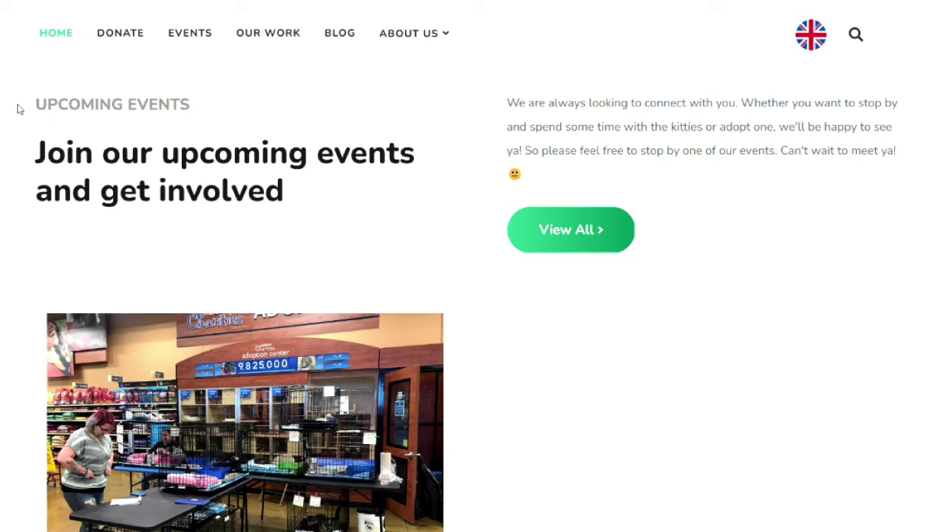
{"action": "scroll", "coordinate": [293, 217], "scroll_direction": "down", "scroll_amount": 5}
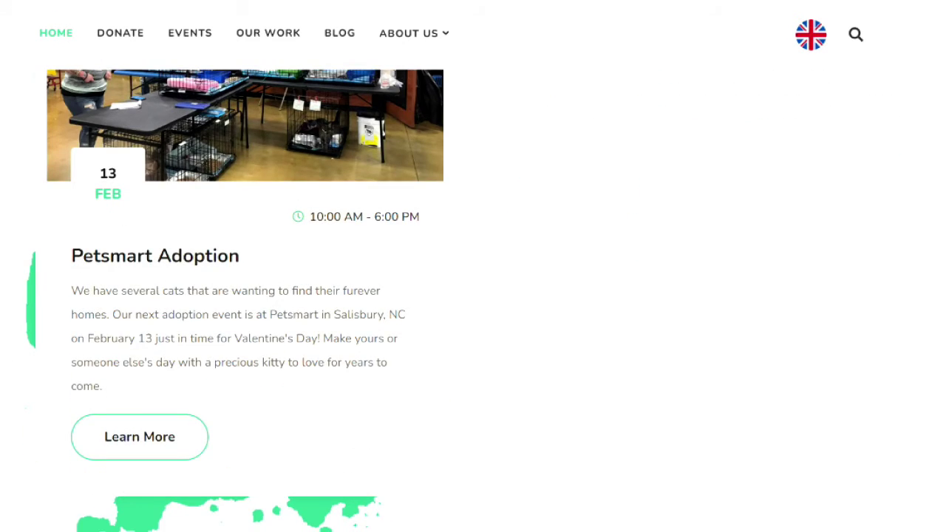
{"action": "scroll", "coordinate": [238, 284], "scroll_direction": "up", "scroll_amount": 4}
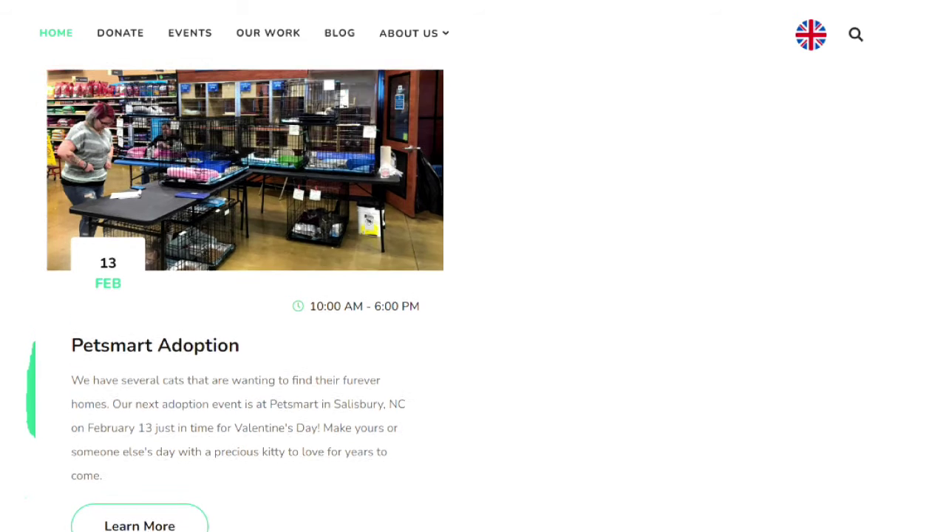
{"action": "scroll", "coordinate": [272, 294], "scroll_direction": "up", "scroll_amount": 2}
{"action": "scroll", "coordinate": [272, 294], "scroll_direction": "down", "scroll_amount": 5}
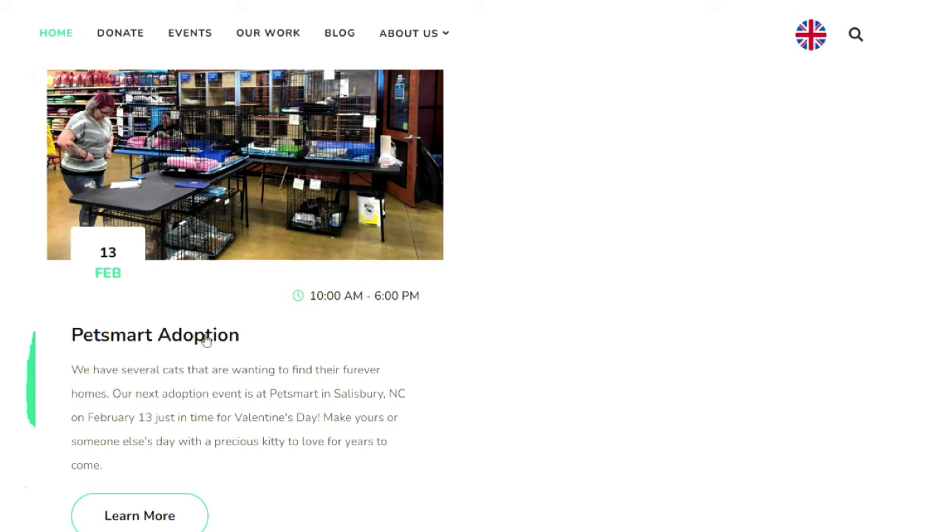
{"action": "scroll", "coordinate": [8, 451], "scroll_direction": "down", "scroll_amount": 5}
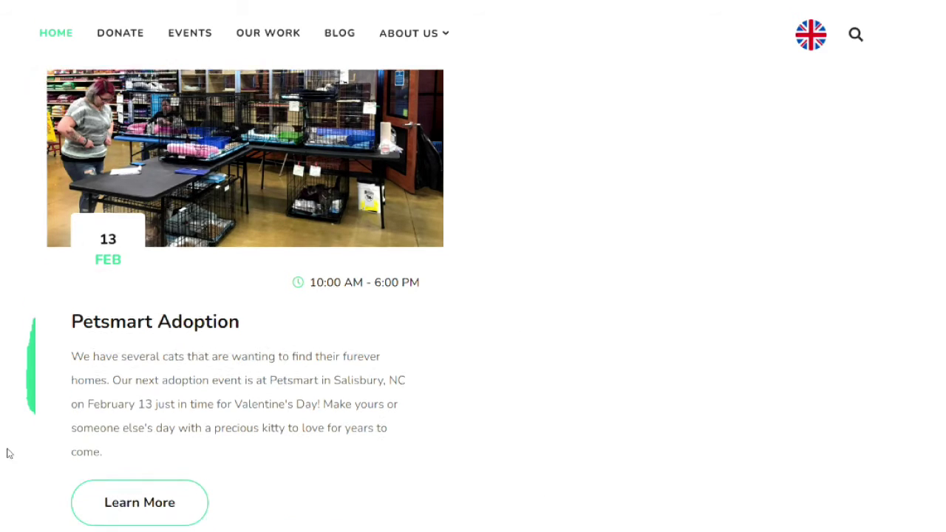
{"action": "scroll", "coordinate": [2, 450], "scroll_direction": "down", "scroll_amount": 4}
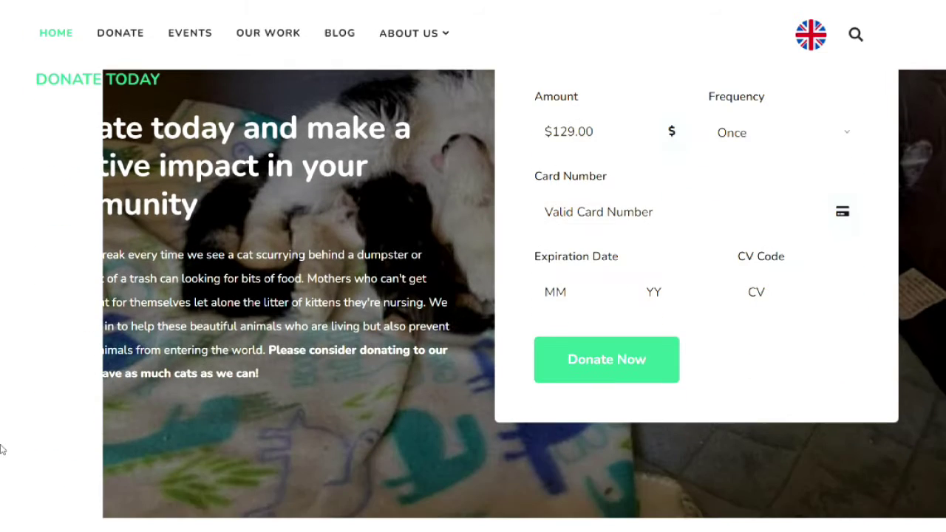
{"action": "scroll", "coordinate": [2, 450], "scroll_direction": "up", "scroll_amount": 1}
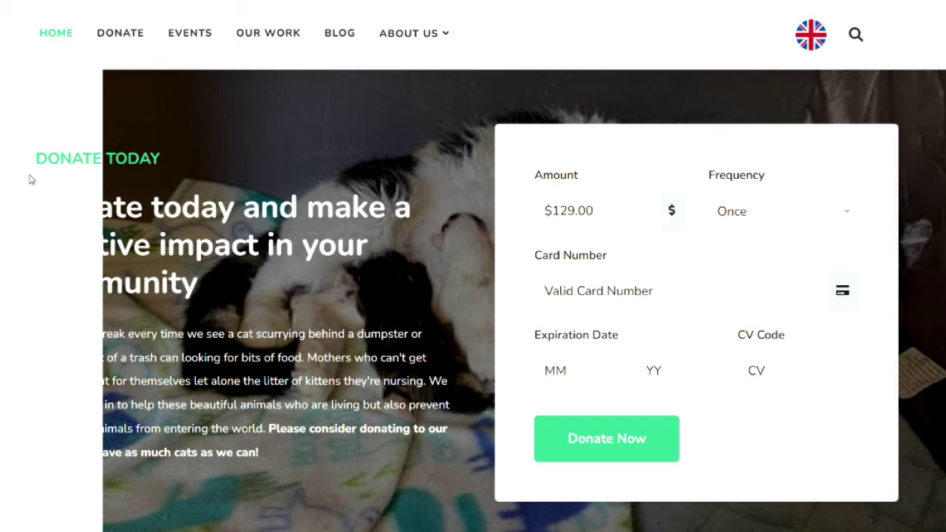
{"action": "scroll", "coordinate": [22, 287], "scroll_direction": "down", "scroll_amount": 1}
{"action": "scroll", "coordinate": [625, 238], "scroll_direction": "up", "scroll_amount": 2}
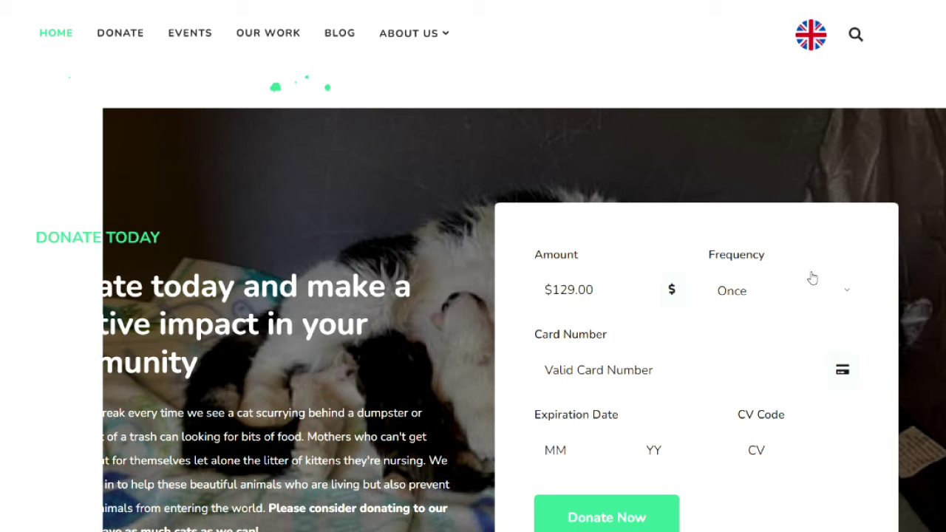
{"action": "left_click", "coordinate": [846, 295]}
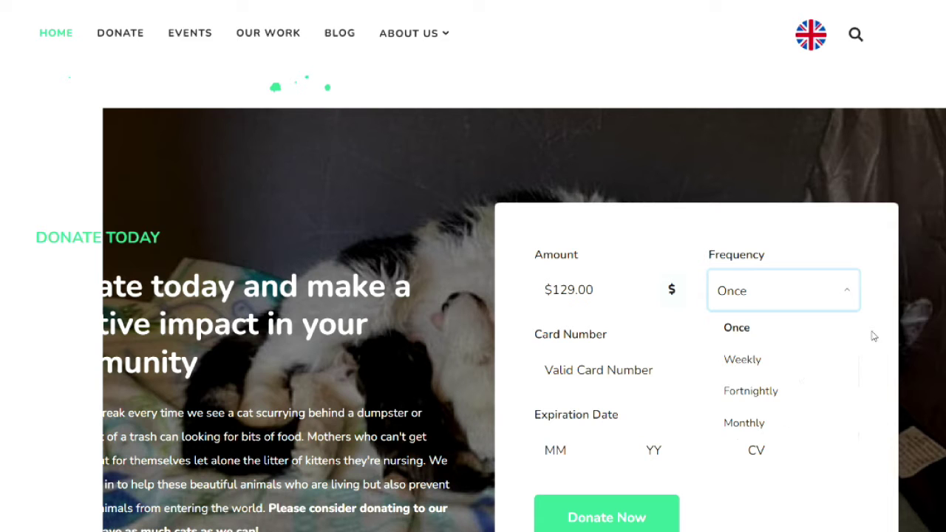
{"action": "left_click", "coordinate": [896, 266]}
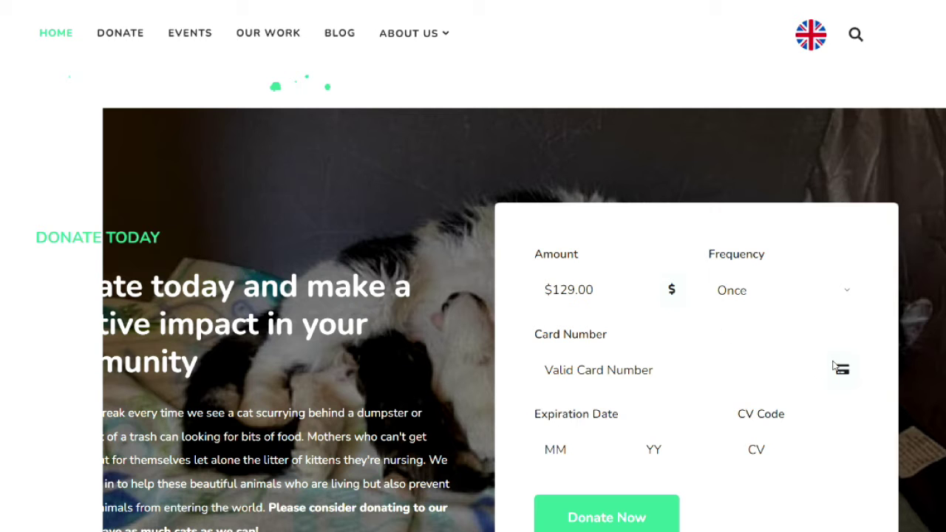
{"action": "scroll", "coordinate": [693, 328], "scroll_direction": "down", "scroll_amount": 3}
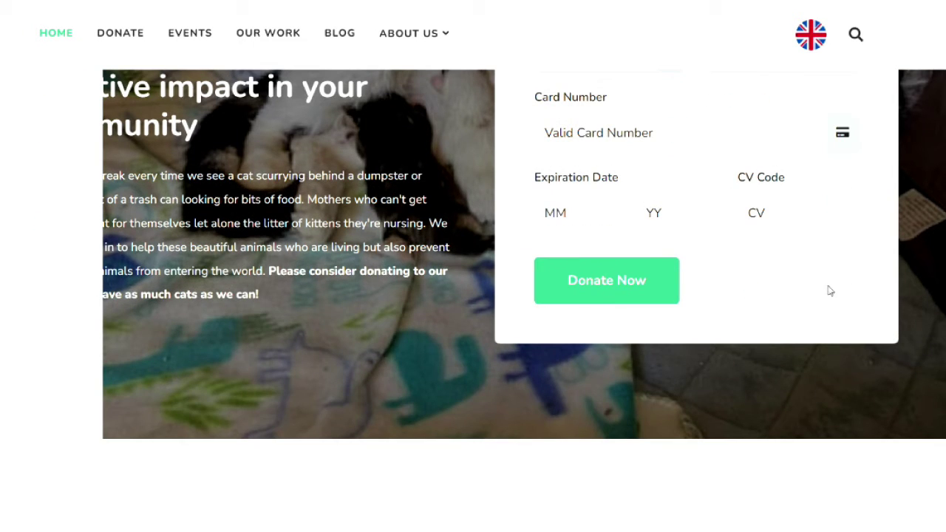
{"action": "scroll", "coordinate": [863, 321], "scroll_direction": "up", "scroll_amount": 3}
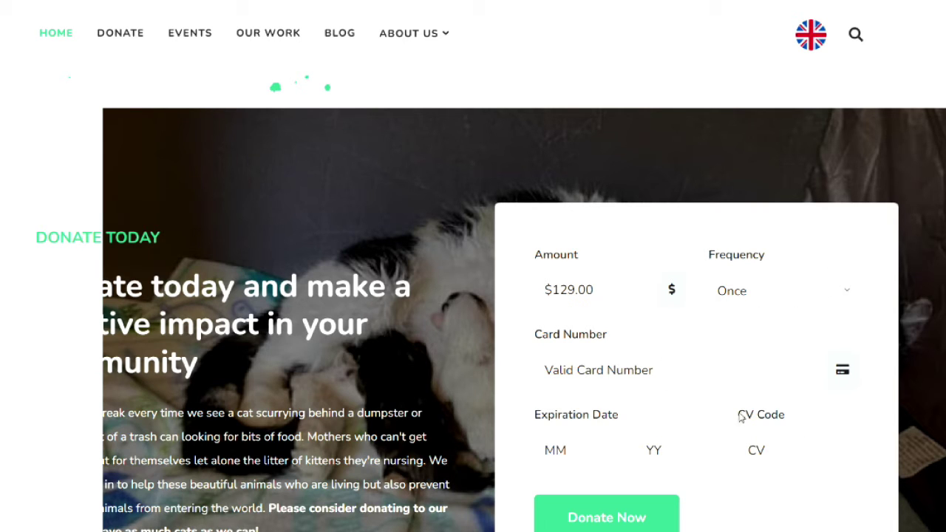
{"action": "scroll", "coordinate": [520, 284], "scroll_direction": "down", "scroll_amount": 1}
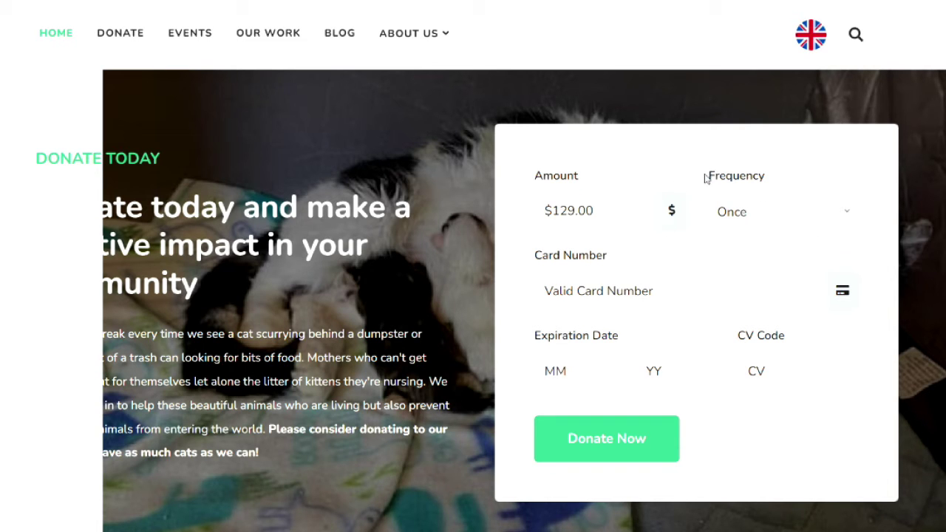
{"action": "double_click", "coordinate": [753, 177]}
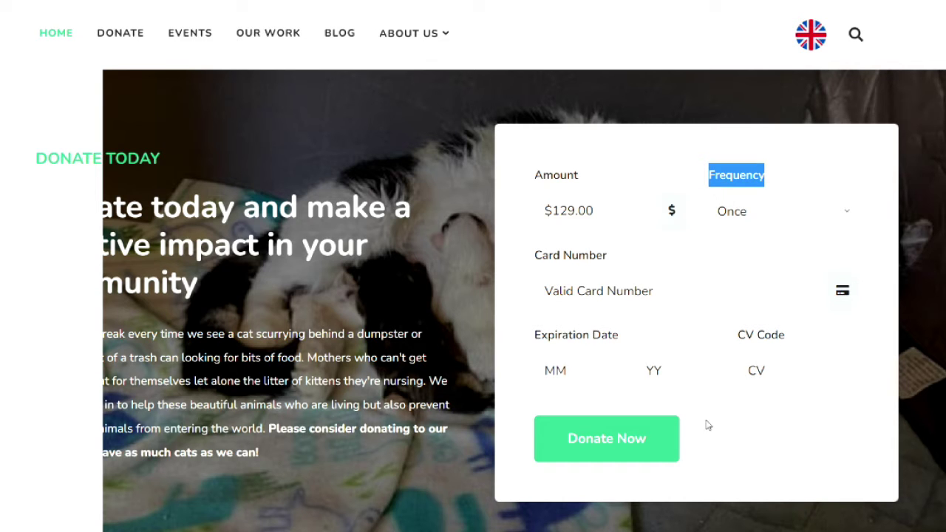
{"action": "scroll", "coordinate": [695, 468], "scroll_direction": "down", "scroll_amount": 5}
{"action": "scroll", "coordinate": [695, 468], "scroll_direction": "down", "scroll_amount": 5}
{"action": "scroll", "coordinate": [693, 466], "scroll_direction": "up", "scroll_amount": 7}
{"action": "scroll", "coordinate": [694, 465], "scroll_direction": "up", "scroll_amount": 5}
{"action": "scroll", "coordinate": [693, 465], "scroll_direction": "down", "scroll_amount": 12}
{"action": "scroll", "coordinate": [693, 465], "scroll_direction": "up", "scroll_amount": 10}
{"action": "scroll", "coordinate": [693, 465], "scroll_direction": "down", "scroll_amount": 5}
{"action": "scroll", "coordinate": [693, 463], "scroll_direction": "up", "scroll_amount": 15}
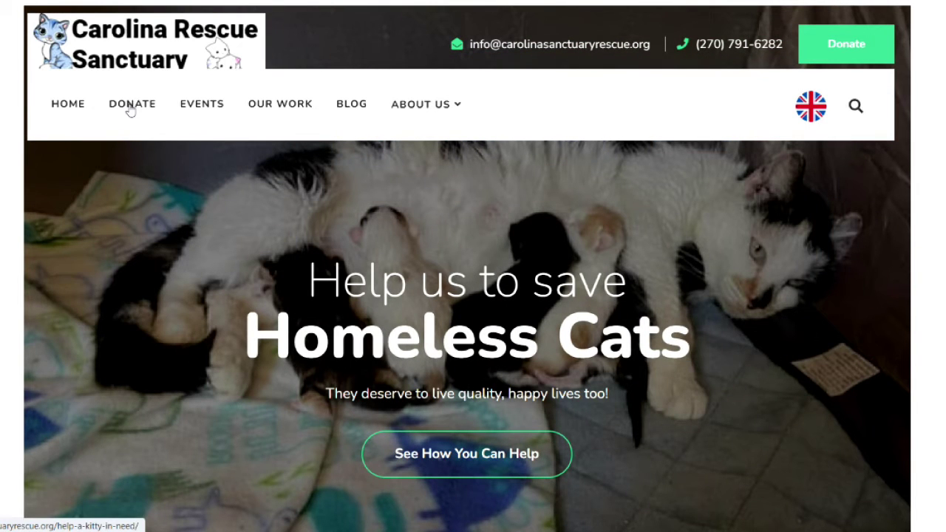
Step: Review the Donate page, which shows only the Little Miss Ruby card, then log in to the WordPress admin
{"action": "left_click", "coordinate": [84, 94]}
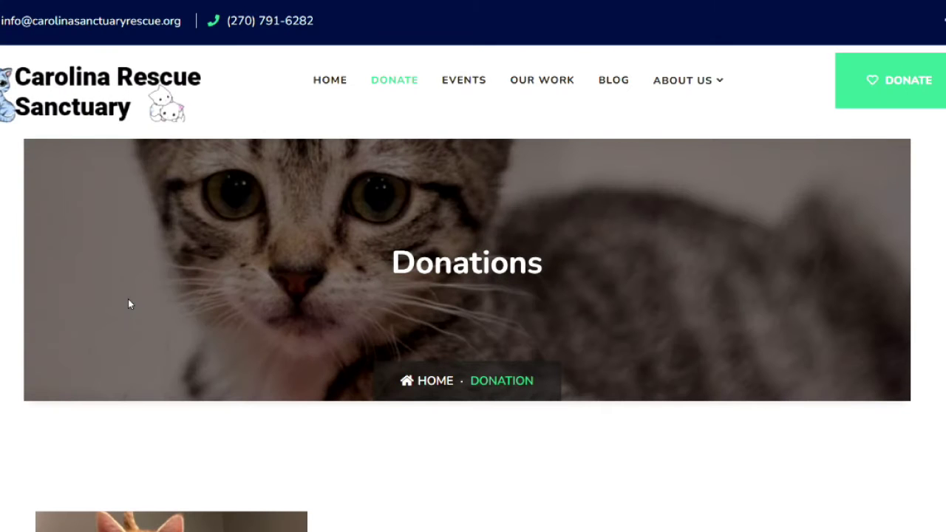
{"action": "scroll", "coordinate": [116, 306], "scroll_direction": "down", "scroll_amount": 3}
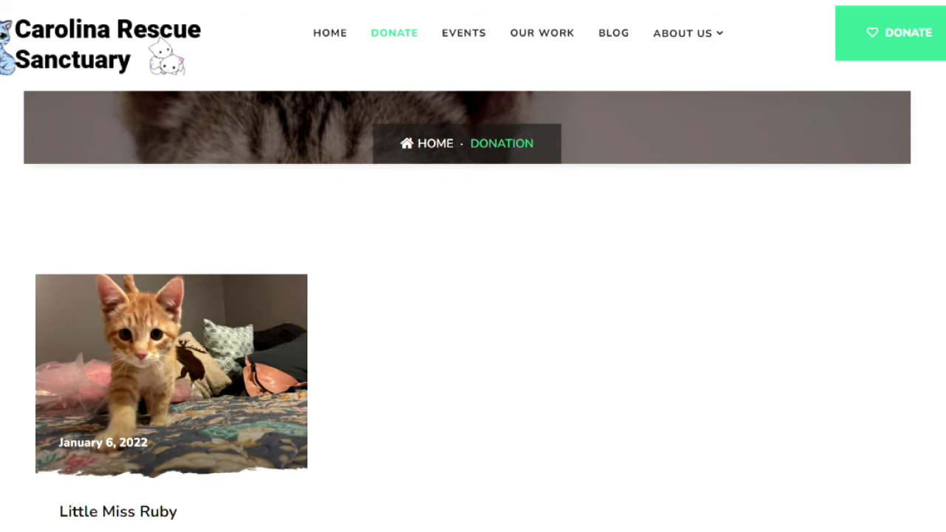
{"action": "scroll", "coordinate": [473, 296], "scroll_direction": "down", "scroll_amount": 4}
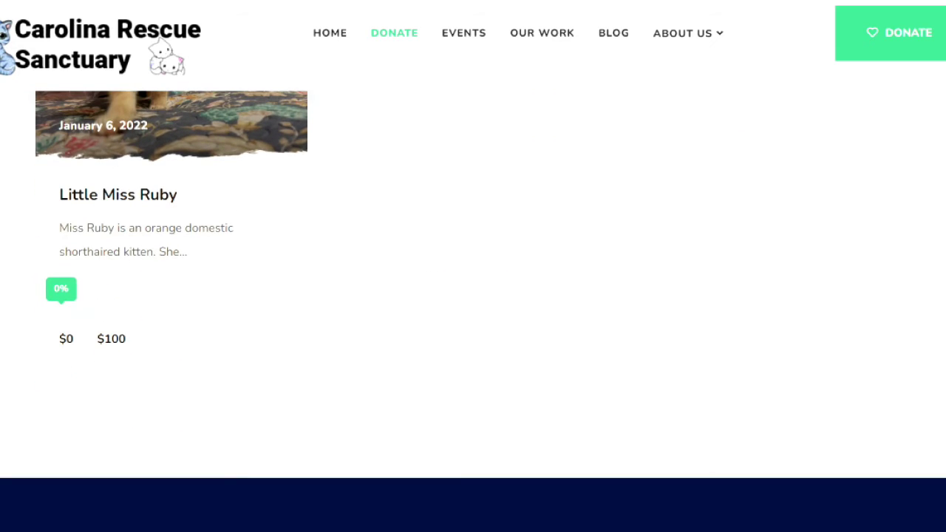
{"action": "scroll", "coordinate": [473, 296], "scroll_direction": "up", "scroll_amount": 3}
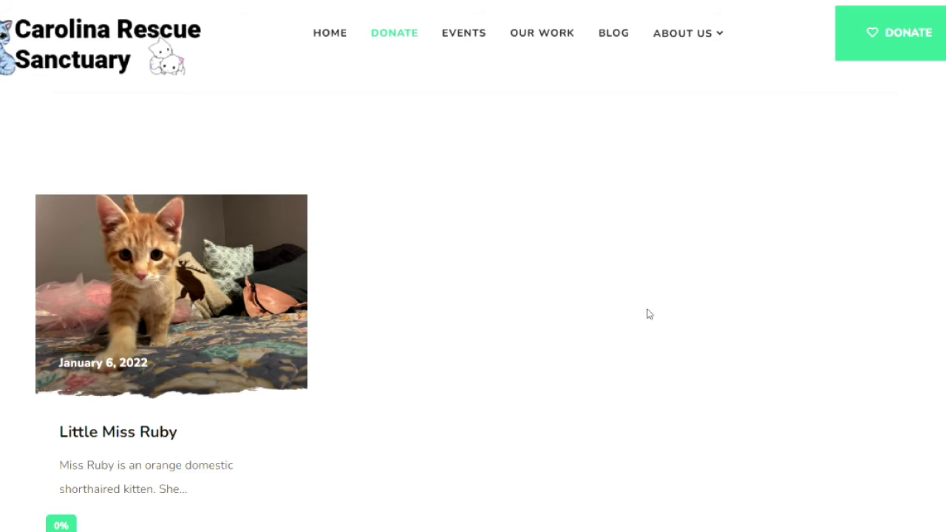
{"action": "scroll", "coordinate": [716, 365], "scroll_direction": "down", "scroll_amount": 6}
{"action": "scroll", "coordinate": [431, 278], "scroll_direction": "up", "scroll_amount": 6}
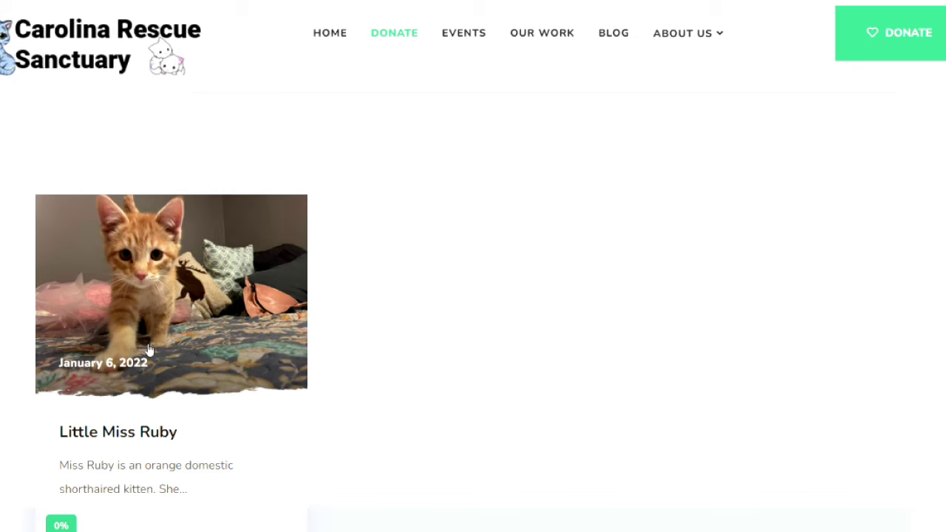
{"action": "scroll", "coordinate": [31, 268], "scroll_direction": "up", "scroll_amount": 3}
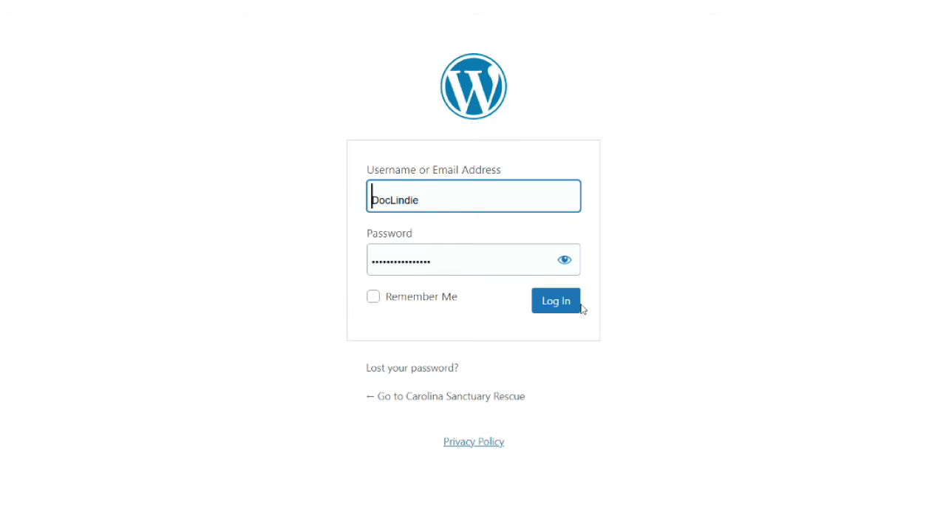
{"action": "left_click", "coordinate": [571, 303]}
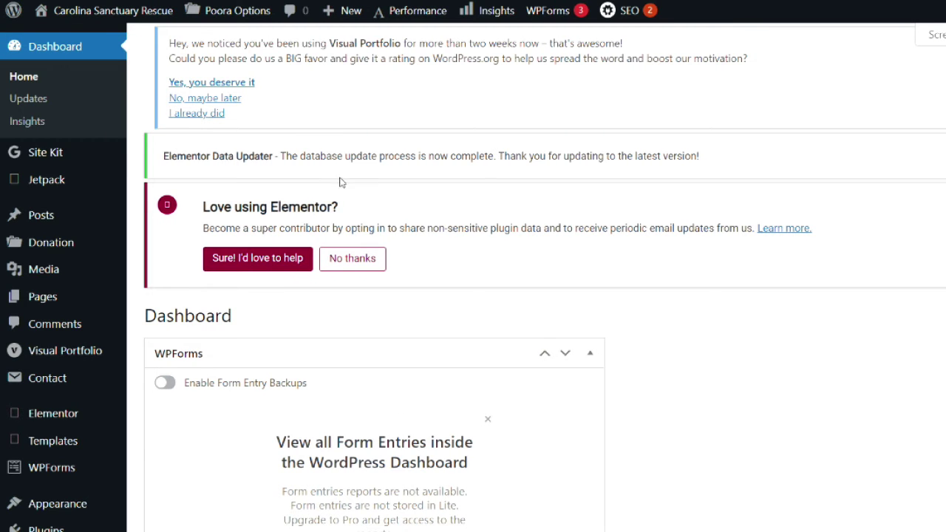
Step: Open a blank Add New Donation editor from the dashboard's Donation menu
{"action": "scroll", "coordinate": [185, 215], "scroll_direction": "down", "scroll_amount": 1}
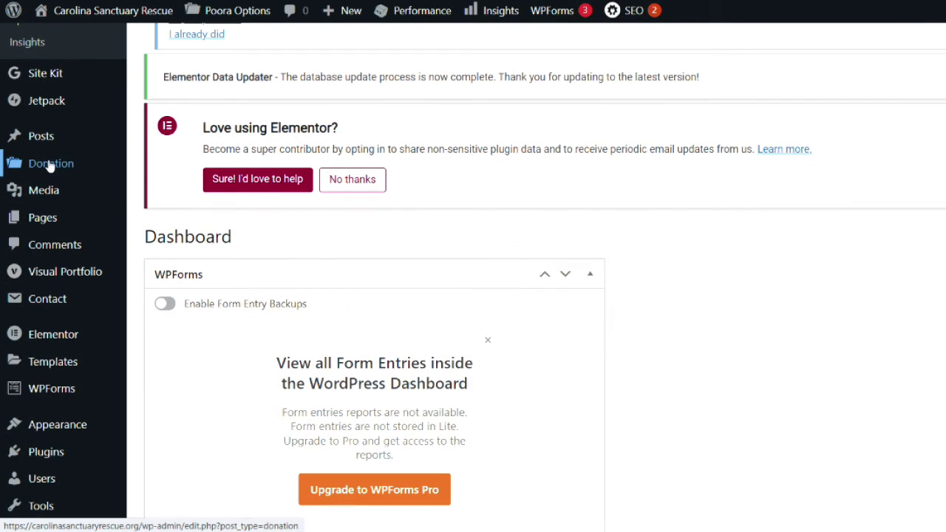
{"action": "scroll", "coordinate": [98, 172], "scroll_direction": "up", "scroll_amount": 1}
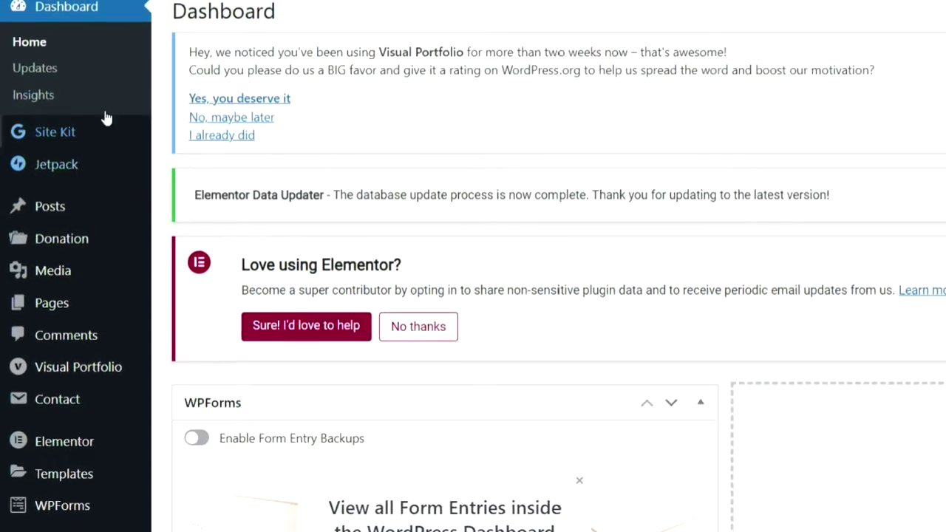
{"action": "mouse_move", "coordinate": [71, 238]}
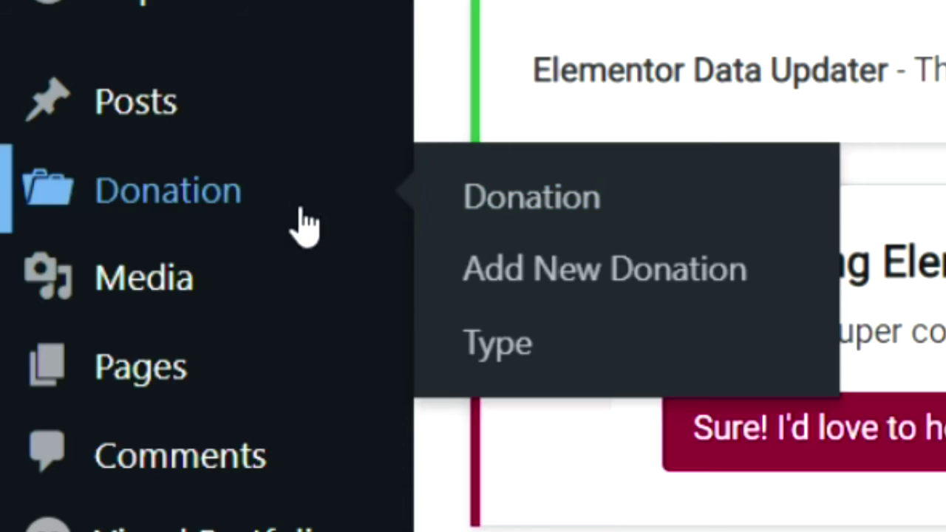
{"action": "left_click", "coordinate": [608, 269]}
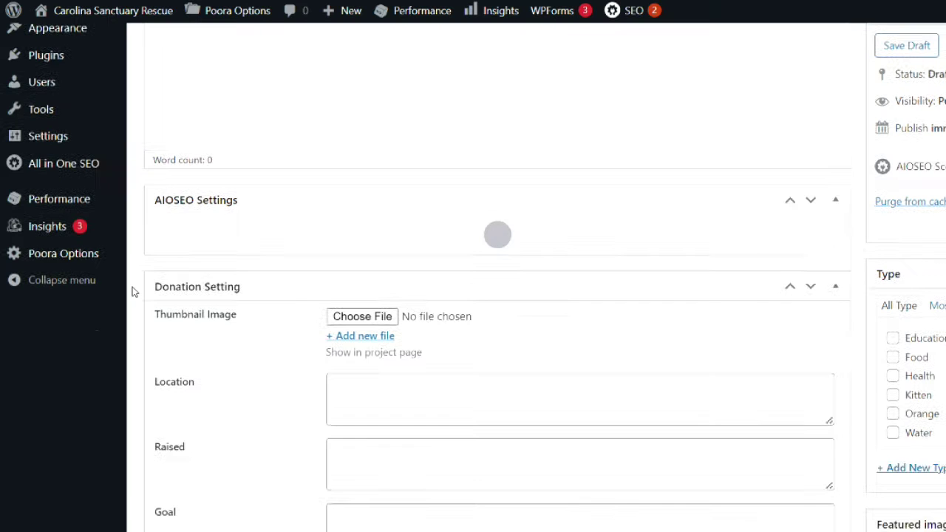
{"action": "scroll", "coordinate": [130, 289], "scroll_direction": "up", "scroll_amount": 8}
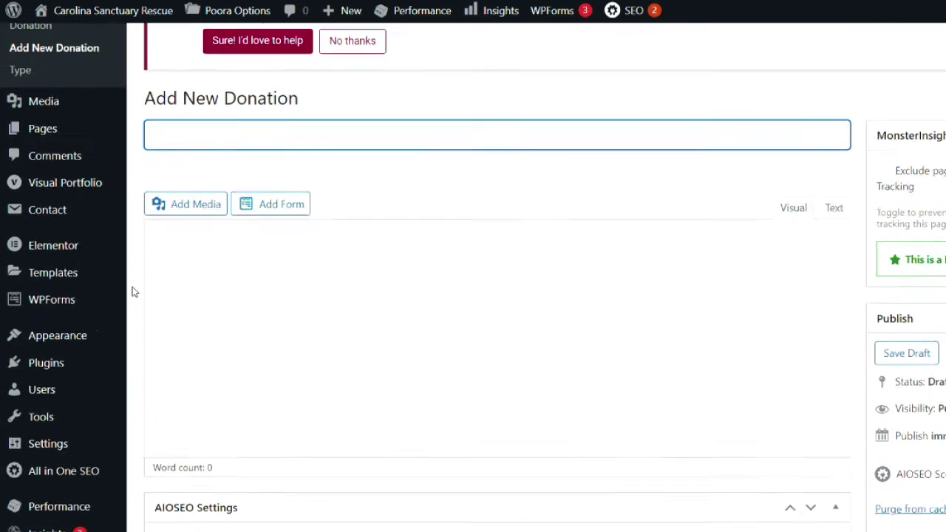
{"action": "scroll", "coordinate": [132, 292], "scroll_direction": "down", "scroll_amount": 5}
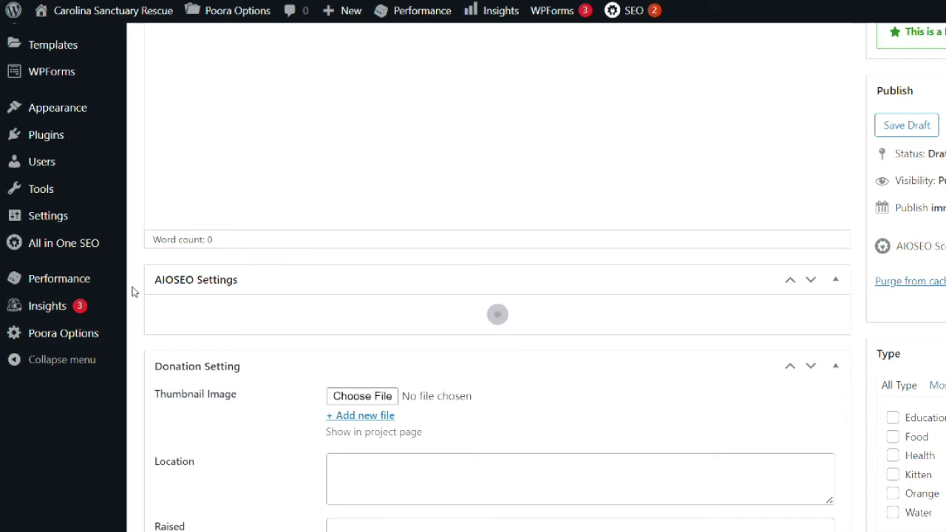
{"action": "scroll", "coordinate": [131, 292], "scroll_direction": "up", "scroll_amount": 5}
{"action": "scroll", "coordinate": [133, 292], "scroll_direction": "down", "scroll_amount": 5}
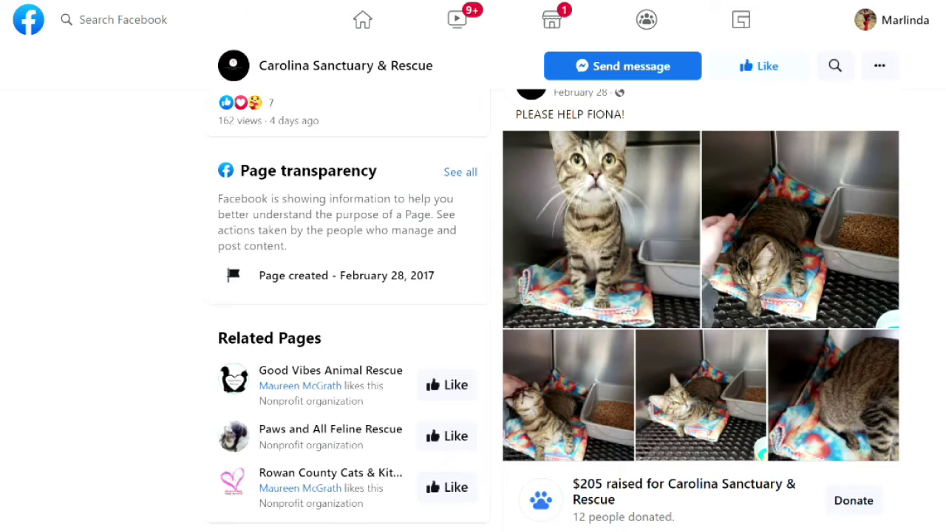
{"action": "scroll", "coordinate": [551, 138], "scroll_direction": "down", "scroll_amount": 1}
Step: Save Fiona's Facebook photo as a jpg and copy her appeal post text
{"action": "left_click", "coordinate": [602, 259]}
{"action": "right_click", "coordinate": [401, 271]}
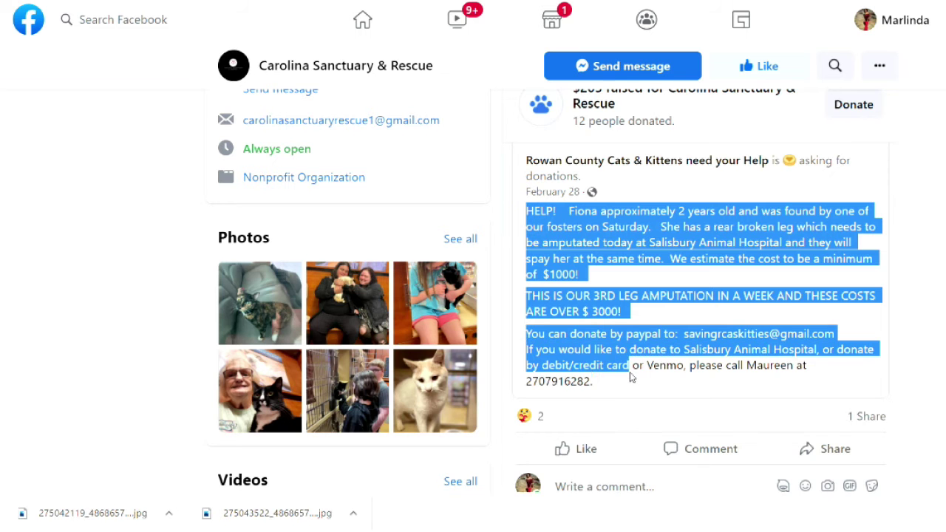
{"action": "left_click_drag", "start_coordinate": [635, 366], "coordinate": [628, 384]}
{"action": "right_click", "coordinate": [567, 290]}
{"action": "left_click", "coordinate": [600, 304]}
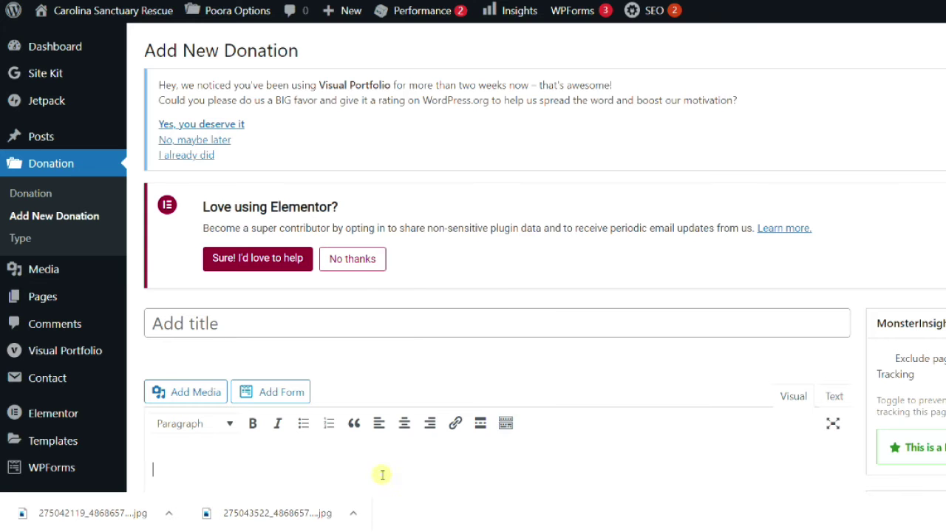
Step: Paste Fiona's appeal into the body, title it 'Fiona - Broken Leg', and bold the $1000 cost sentence
{"action": "right_click", "coordinate": [382, 477]}
{"action": "left_click", "coordinate": [420, 324]}
{"action": "scroll", "coordinate": [400, 326], "scroll_direction": "down", "scroll_amount": 5}
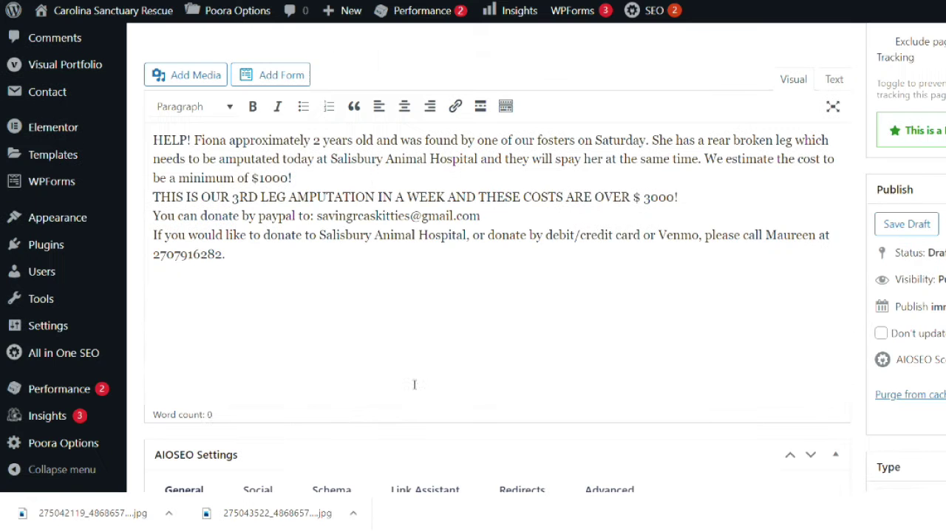
{"action": "scroll", "coordinate": [326, 238], "scroll_direction": "up", "scroll_amount": 3}
{"action": "left_click", "coordinate": [280, 176]}
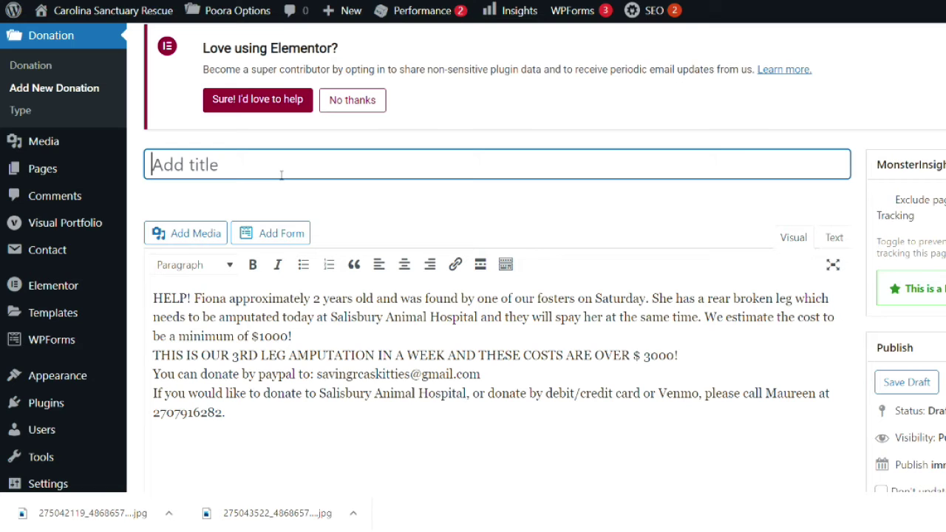
{"action": "type", "text": "Fiona"}
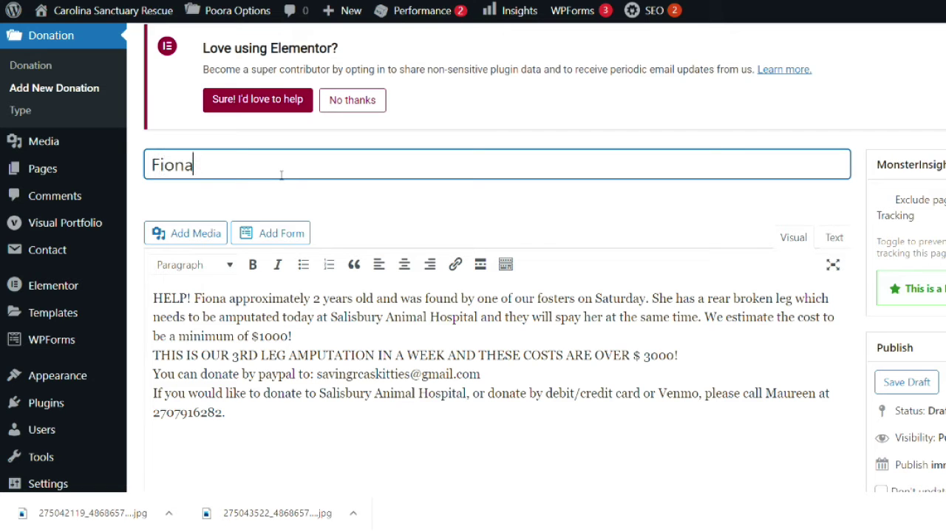
{"action": "type", "text": " - Broken Leg"}
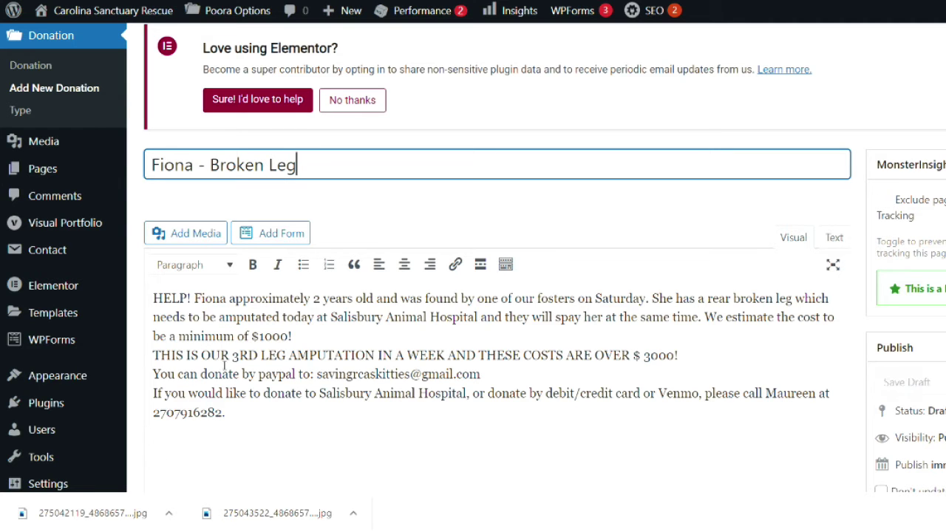
{"action": "left_click", "coordinate": [150, 353]}
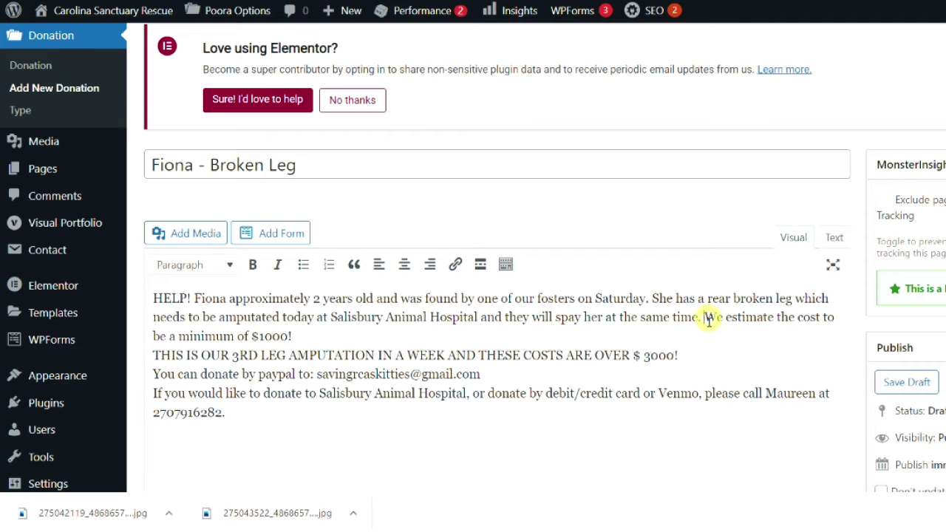
{"action": "left_click_drag", "start_coordinate": [704, 318], "coordinate": [383, 328]}
{"action": "left_click", "coordinate": [252, 265]}
Step: Retitle the post '$1000 for Fiona's Broken Leg' and bold 'approximately 2 years old'
{"action": "left_click", "coordinate": [308, 175]}
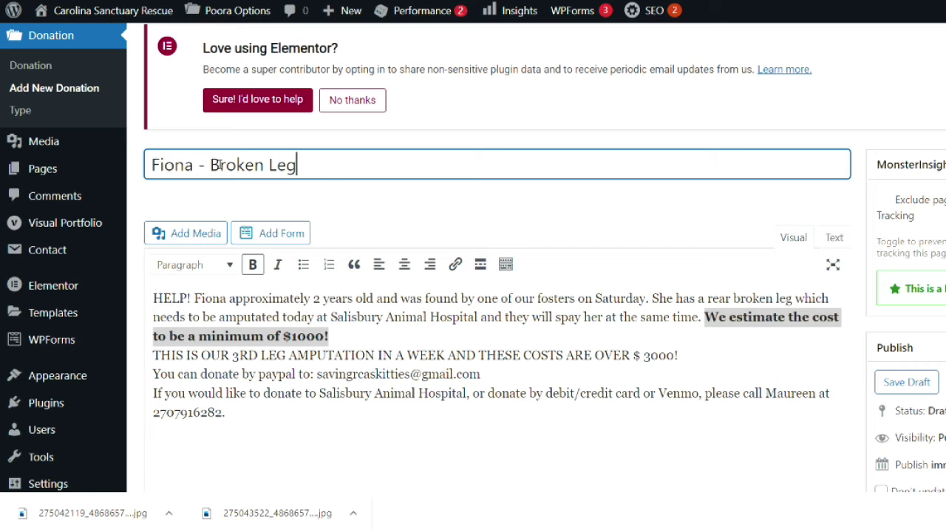
{"action": "left_click_drag", "start_coordinate": [212, 165], "coordinate": [153, 171]}
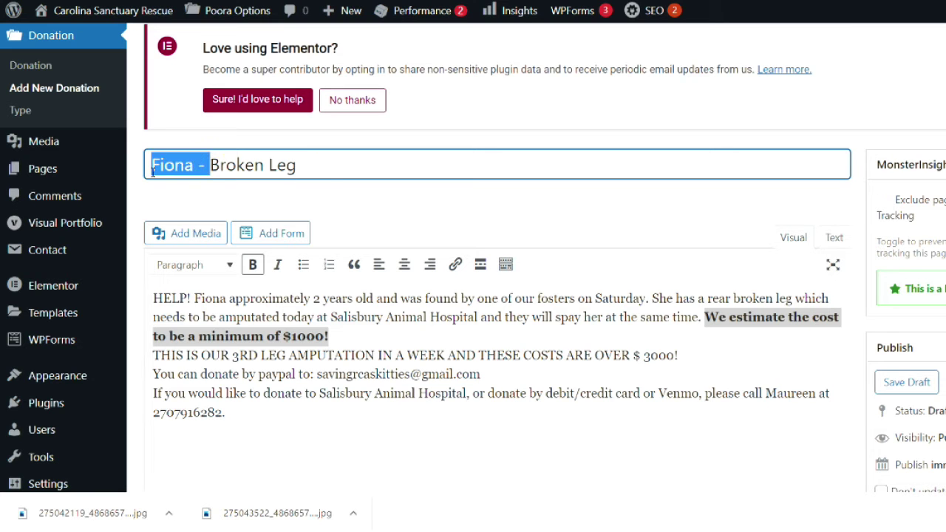
{"action": "type", "text": "$1000 "}
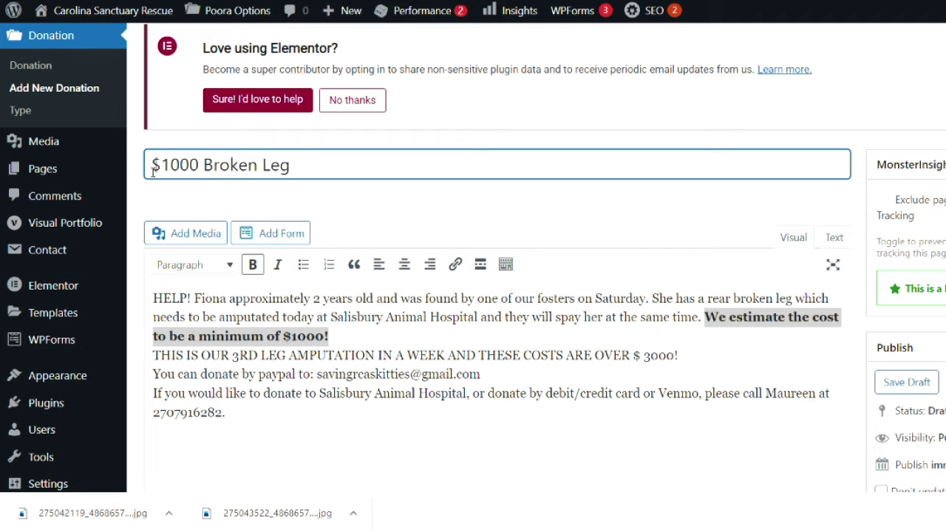
{"action": "type", "text": "for Fiona's"}
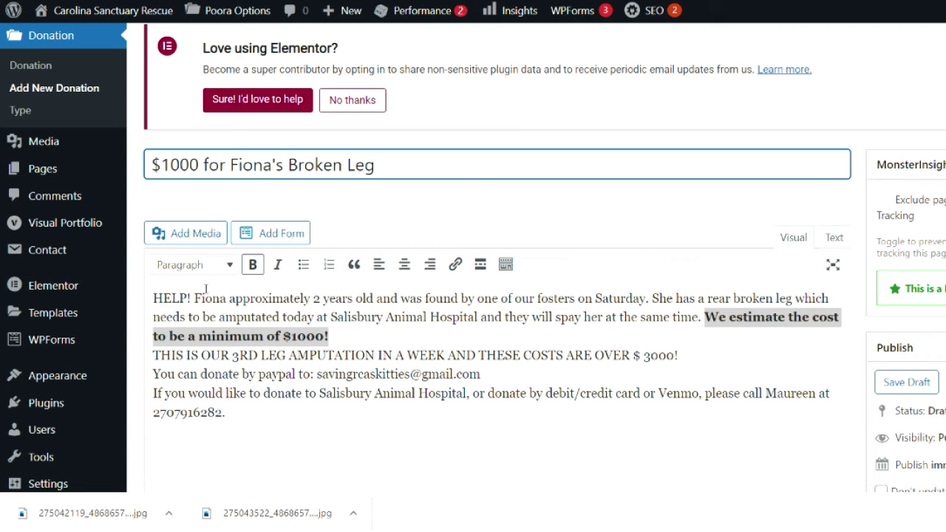
{"action": "left_click_drag", "start_coordinate": [229, 299], "coordinate": [374, 300]}
{"action": "left_click", "coordinate": [253, 265]}
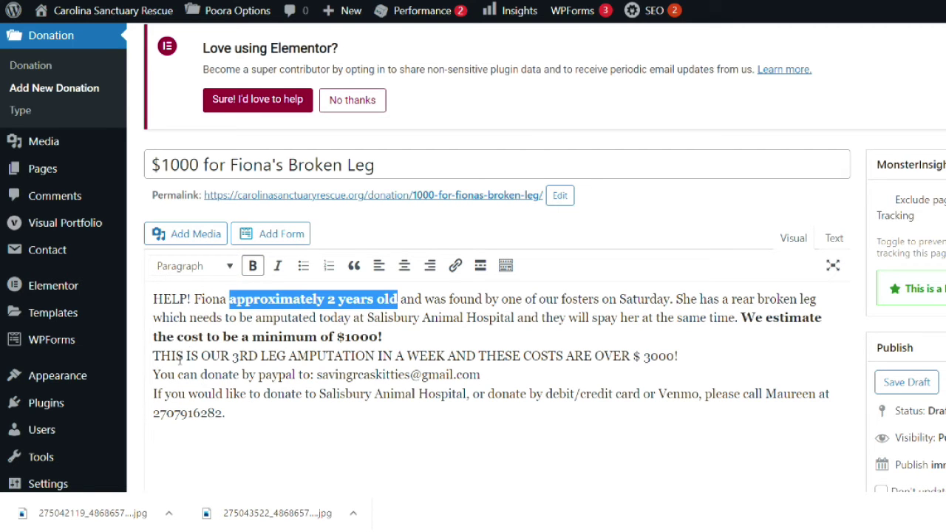
Step: Fix the line break so the all-caps amputation sentence sits on its own line
{"action": "left_click", "coordinate": [155, 357]}
{"action": "left_click_drag", "start_coordinate": [155, 356], "coordinate": [325, 356]}
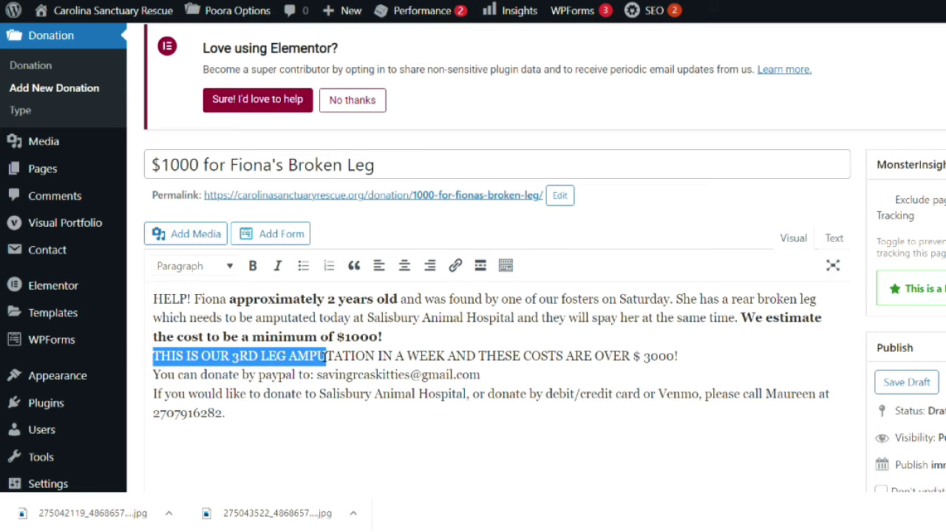
{"action": "left_click", "coordinate": [560, 357]}
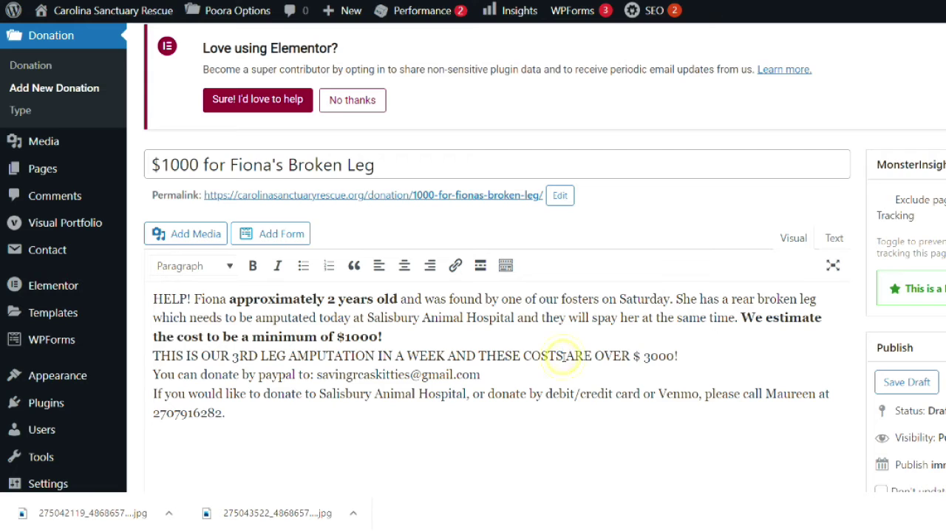
{"action": "left_click", "coordinate": [155, 356]}
{"action": "key", "text": "BackSpace"}
{"action": "key", "text": "Return"}
Step: Replace 'to:' on the PayPal line with 'by clicking the button below or'
{"action": "left_click_drag", "start_coordinate": [153, 376], "coordinate": [502, 377]}
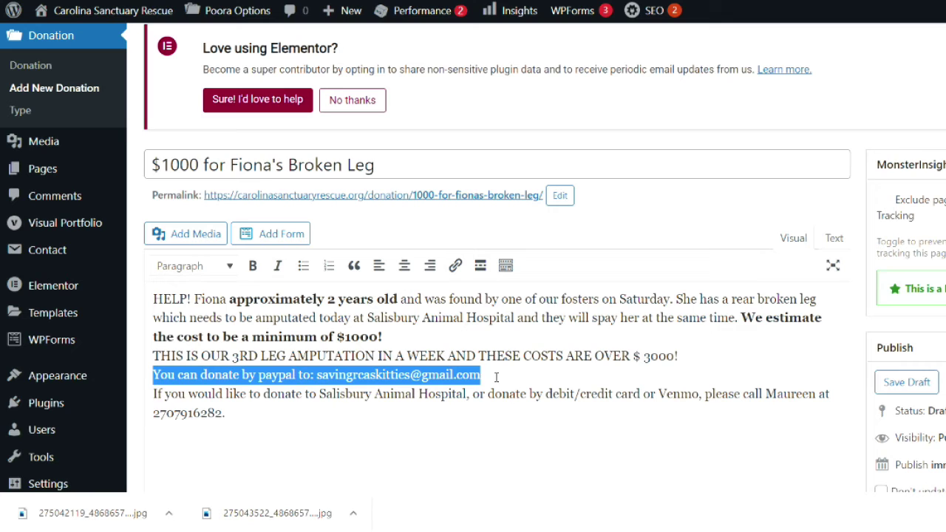
{"action": "left_click_drag", "start_coordinate": [151, 375], "coordinate": [296, 375]}
{"action": "left_click", "coordinate": [276, 374]}
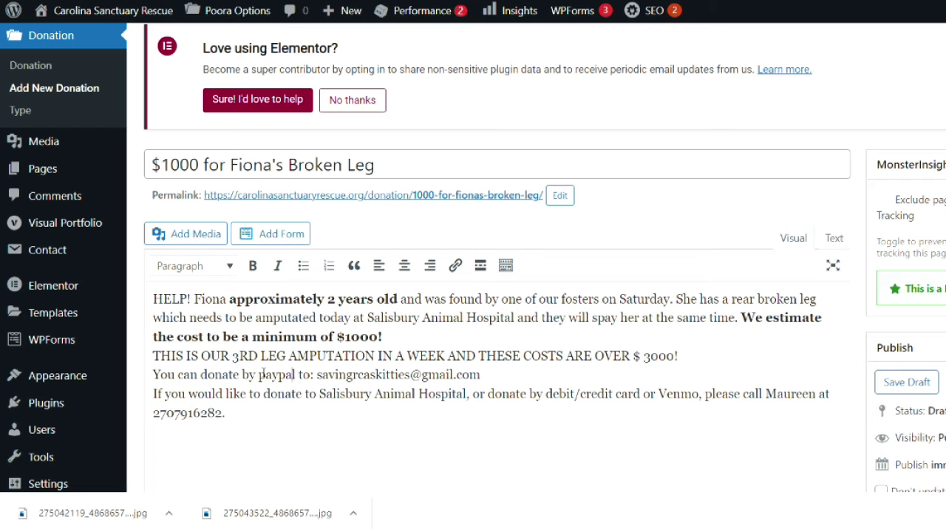
{"action": "left_click", "coordinate": [261, 375]}
{"action": "left_click_drag", "start_coordinate": [298, 375], "coordinate": [508, 381]}
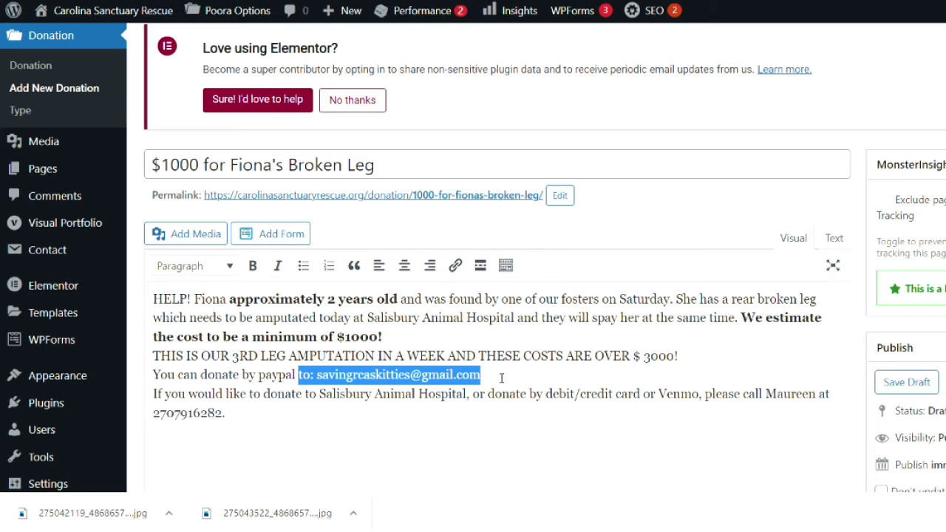
{"action": "key", "text": "shift+Left"}
{"action": "key", "text": "shift+Left"}
{"action": "key", "text": "shift+Left"}
{"action": "key", "text": "shift+Left"}
{"action": "key", "text": "shift+Left"}
{"action": "key", "text": "shift+Left"}
{"action": "key", "text": "shift+Left"}
{"action": "key", "text": "shift+Left"}
{"action": "key", "text": "shift+Left"}
{"action": "key", "text": "shift+Left"}
{"action": "key", "text": "shift+Left"}
{"action": "key", "text": "shift+Left"}
{"action": "key", "text": "shift+Left"}
{"action": "key", "text": "shift+Left"}
{"action": "key", "text": "shift+Left"}
{"action": "key", "text": "shift+Left"}
{"action": "key", "text": "shift+Left"}
{"action": "key", "text": "shift+Left"}
{"action": "key", "text": "shift+Left"}
{"action": "key", "text": "shift+Left"}
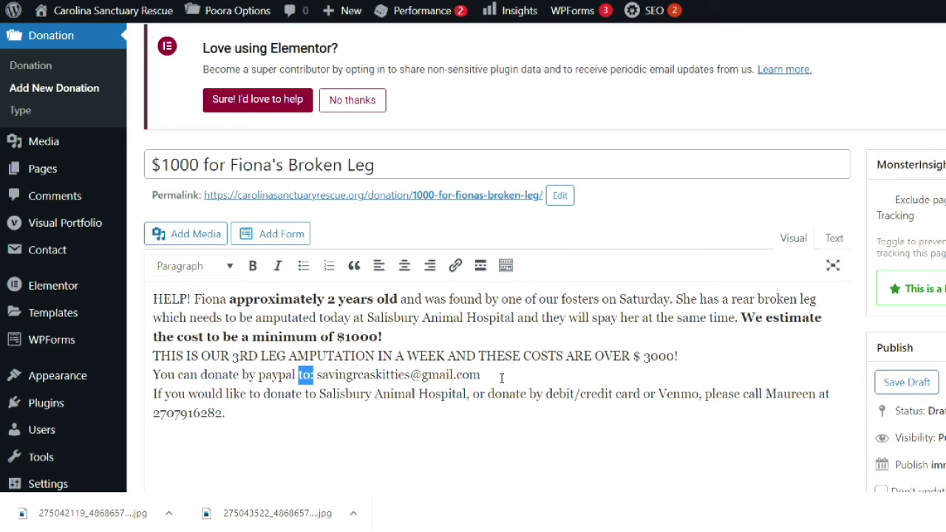
{"action": "type", "text": "by clicking t"}
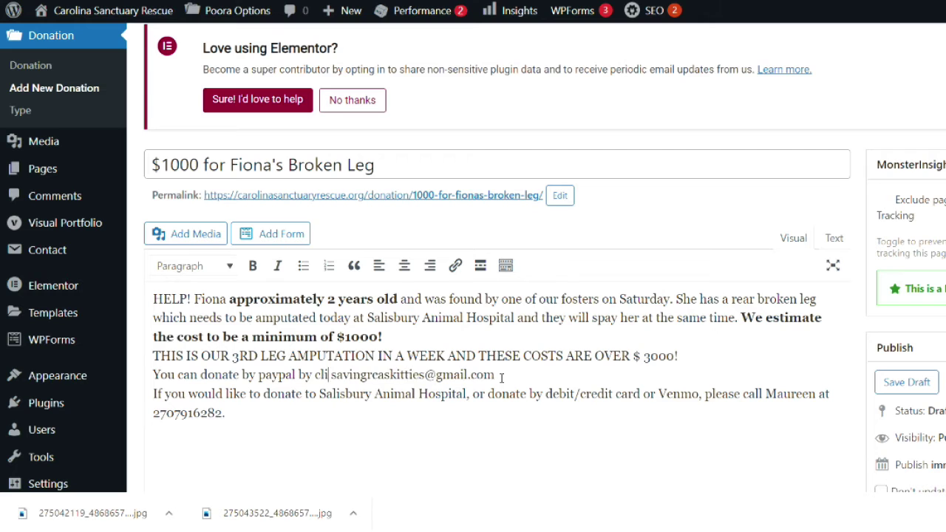
{"action": "type", "text": "he button below"}
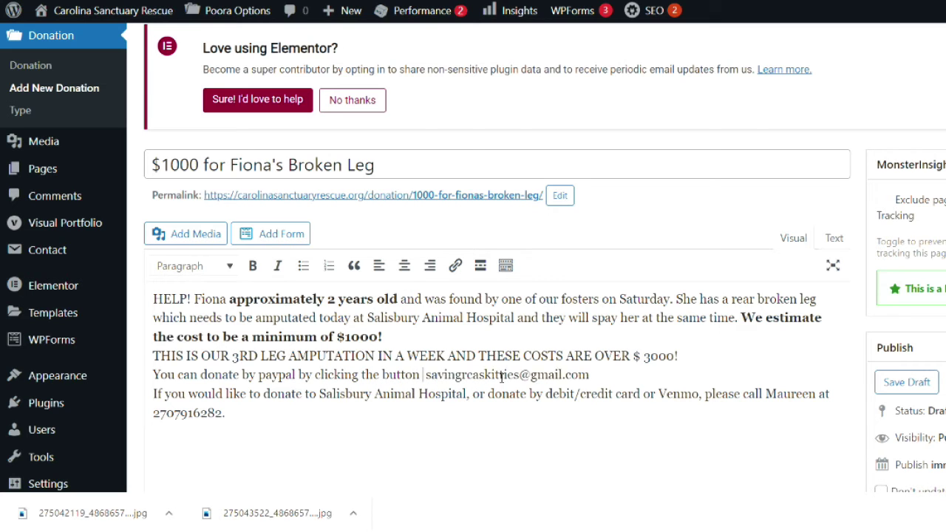
{"action": "type", "text": " or"}
{"action": "key", "text": "BackSpace"}
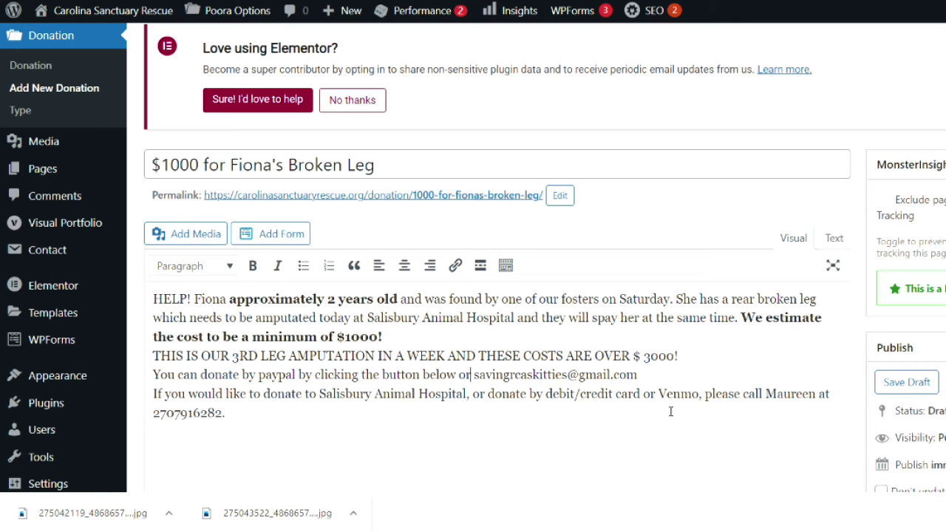
{"action": "left_click", "coordinate": [475, 376]}
Step: Bold the last paragraph's 'please call … at …' sentence about card or Venmo donations
{"action": "left_click", "coordinate": [155, 393]}
{"action": "left_click_drag", "start_coordinate": [706, 396], "coordinate": [226, 413]}
{"action": "left_click", "coordinate": [253, 267]}
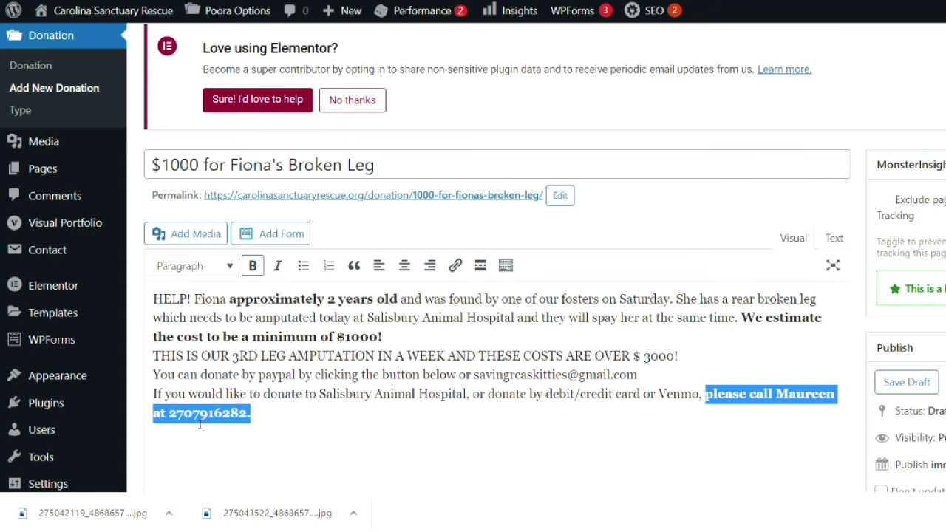
Step: Add hyphens to the phone number after the area code and before the last four digits
{"action": "left_click", "coordinate": [200, 423]}
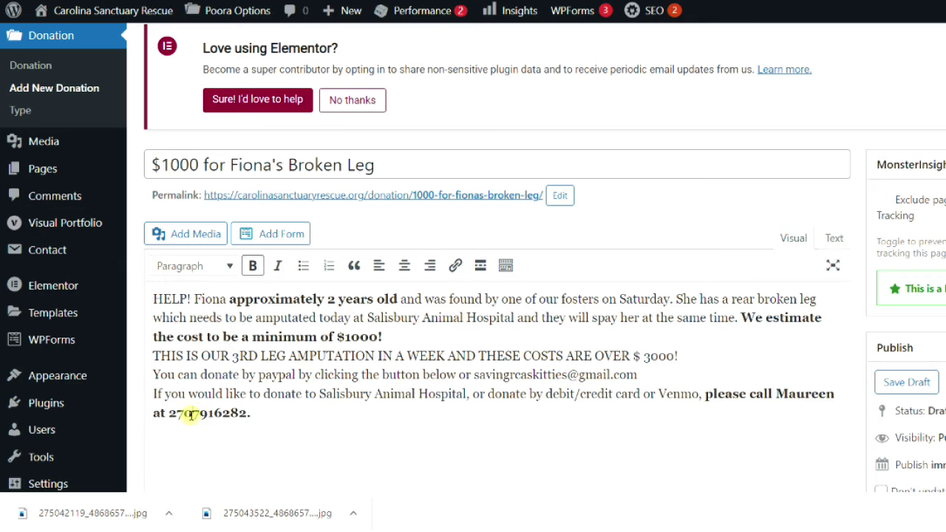
{"action": "type", "text": "-"}
{"action": "scroll", "coordinate": [290, 446], "scroll_direction": "down", "scroll_amount": 5}
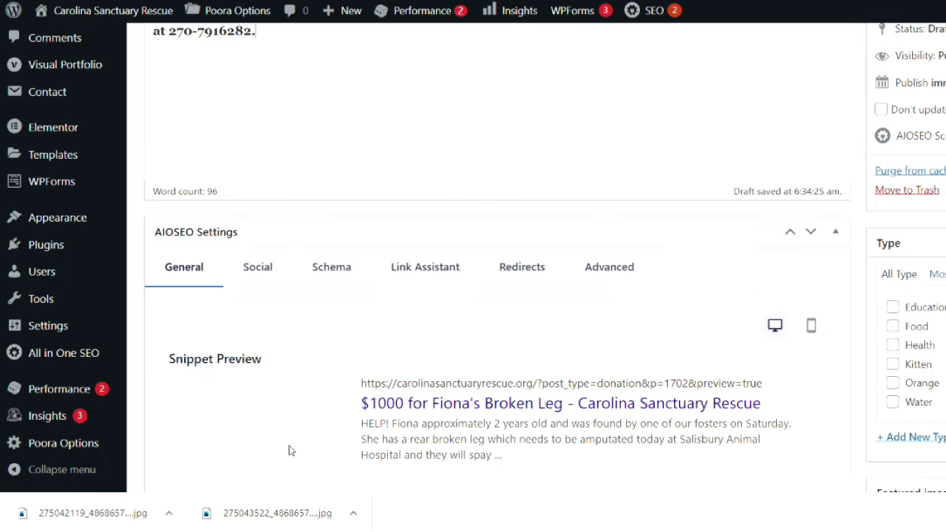
{"action": "scroll", "coordinate": [290, 447], "scroll_direction": "up", "scroll_amount": 4}
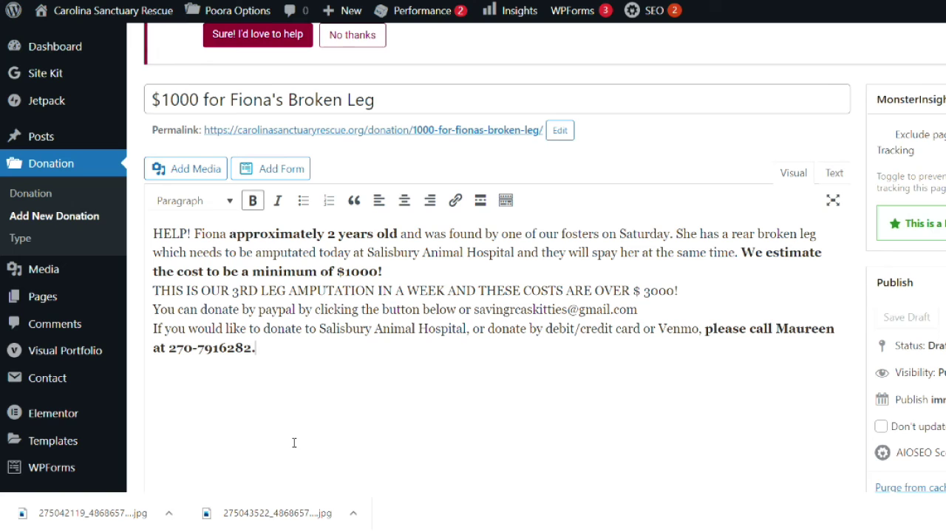
{"action": "left_click", "coordinate": [218, 346]}
{"action": "type", "text": "-"}
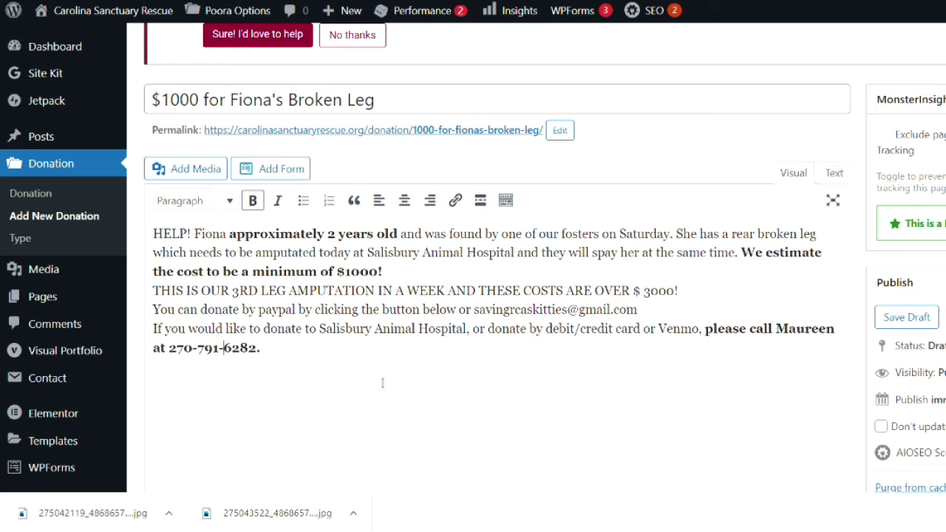
Step: Link the hyphenated phone number to its tel: URL
{"action": "left_click_drag", "start_coordinate": [169, 355], "coordinate": [261, 360]}
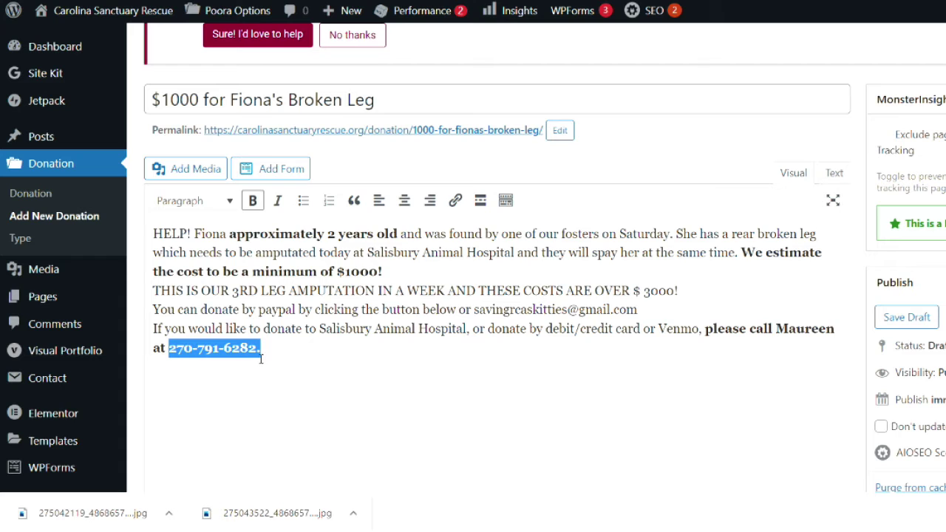
{"action": "left_click", "coordinate": [456, 200]}
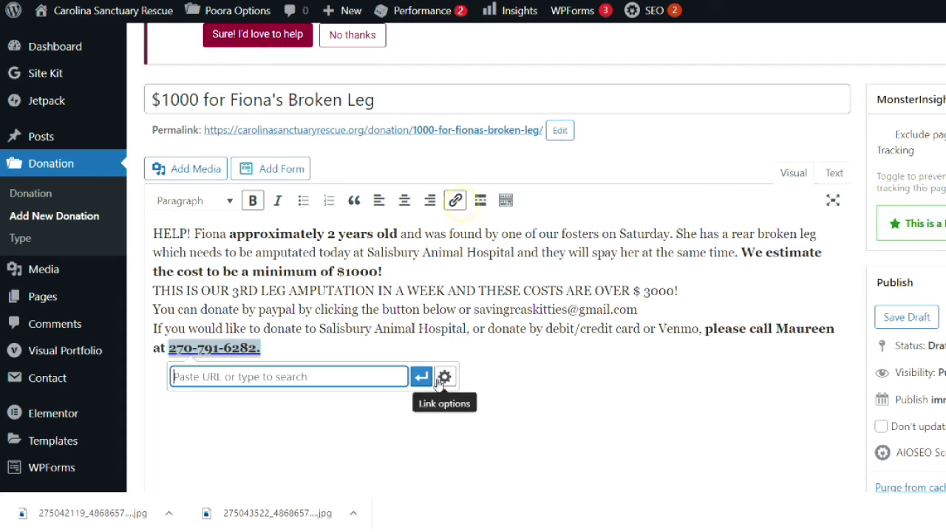
{"action": "type", "text": "tel:"}
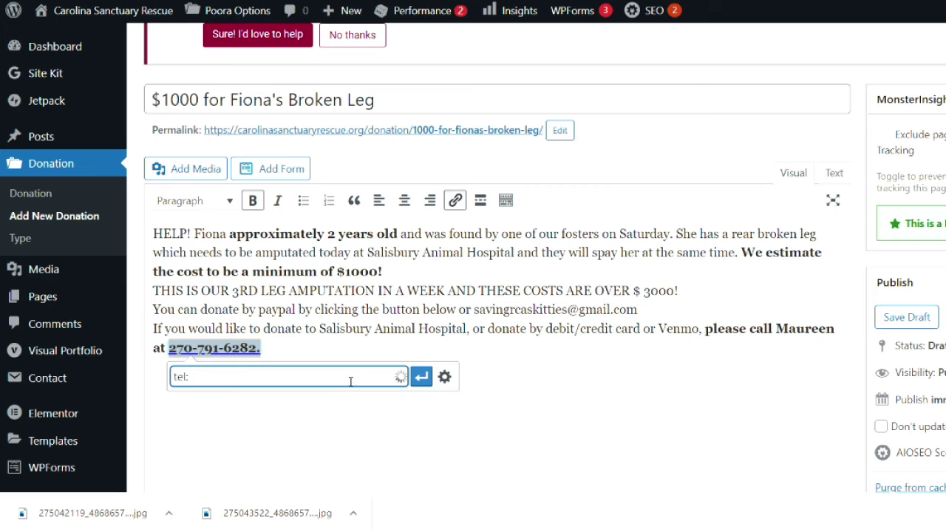
{"action": "left_click", "coordinate": [423, 379]}
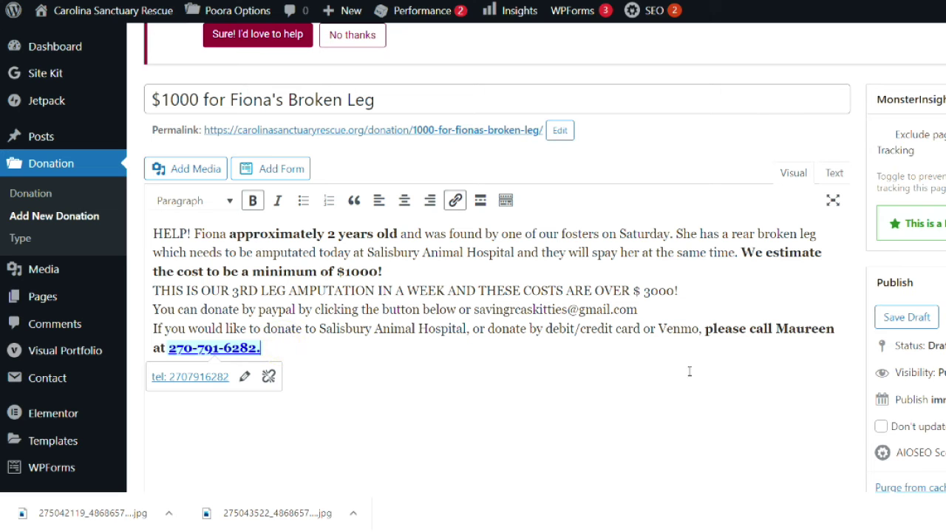
{"action": "scroll", "coordinate": [806, 395], "scroll_direction": "down", "scroll_amount": 3}
Step: Upload the tabby cat JPG through Set featured image's Upload files option
{"action": "scroll", "coordinate": [784, 357], "scroll_direction": "down", "scroll_amount": 3}
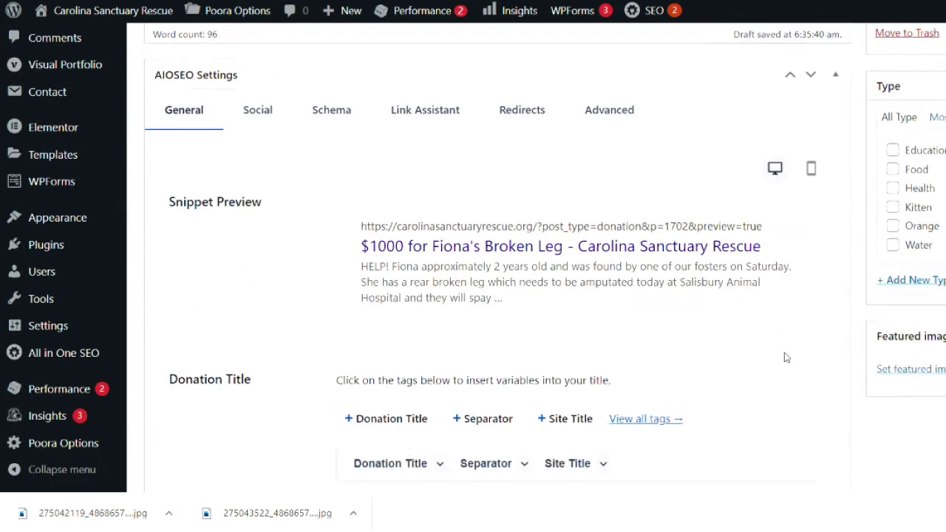
{"action": "left_click", "coordinate": [913, 487]}
{"action": "left_click", "coordinate": [66, 76]}
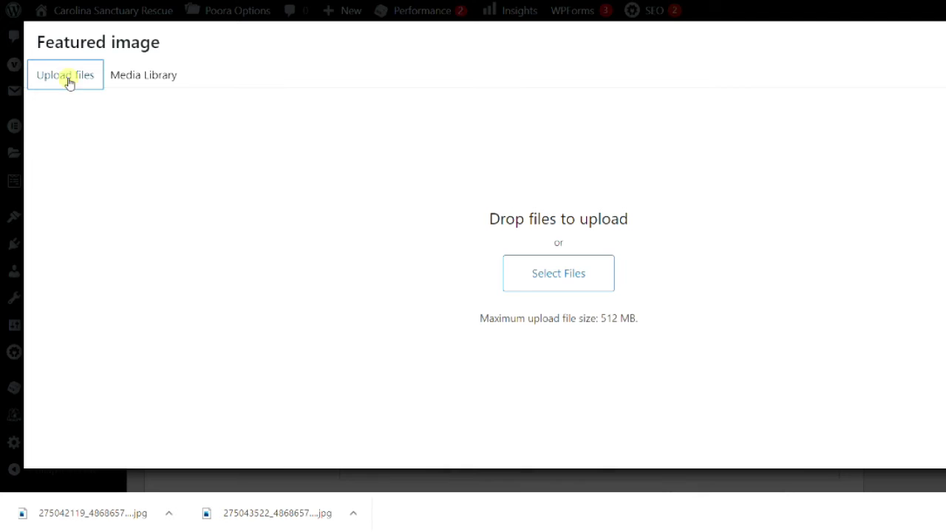
{"action": "left_click", "coordinate": [530, 271]}
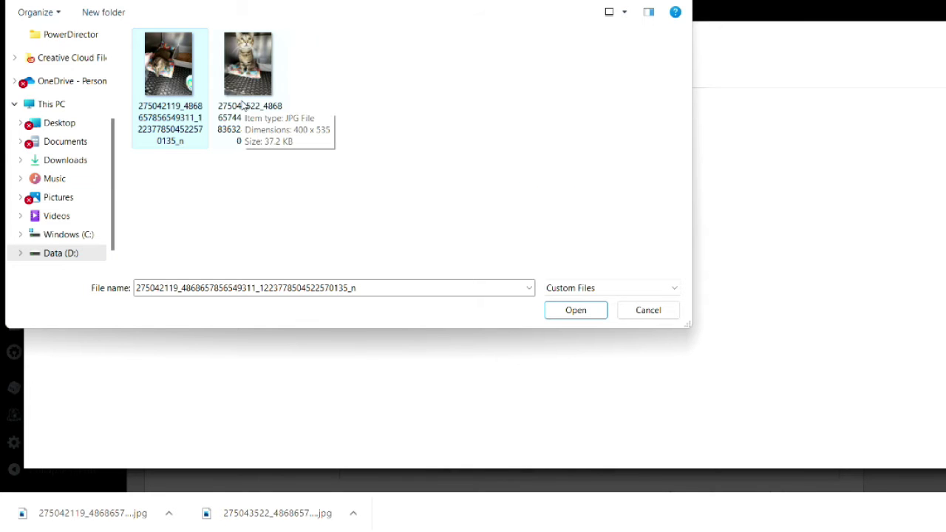
{"action": "left_click", "coordinate": [235, 95]}
{"action": "double_click", "coordinate": [235, 94]}
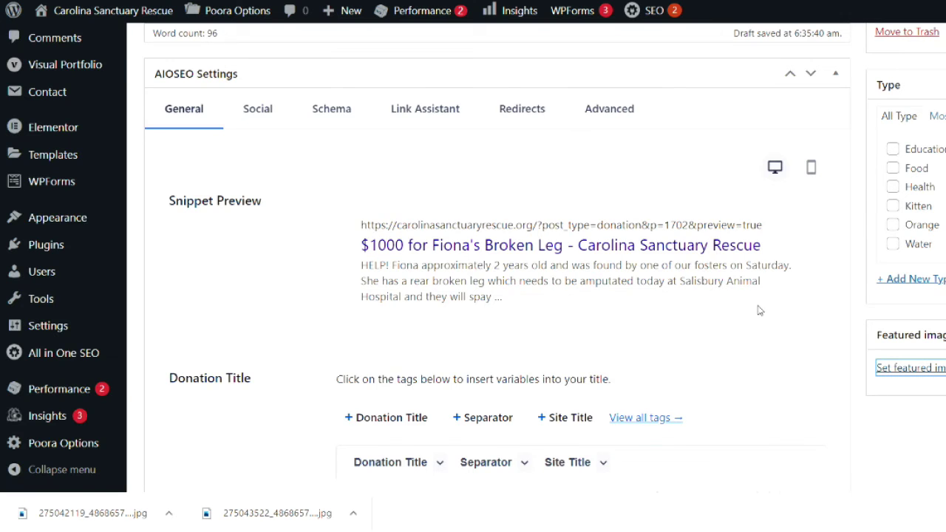
{"action": "scroll", "coordinate": [813, 370], "scroll_direction": "up", "scroll_amount": 5}
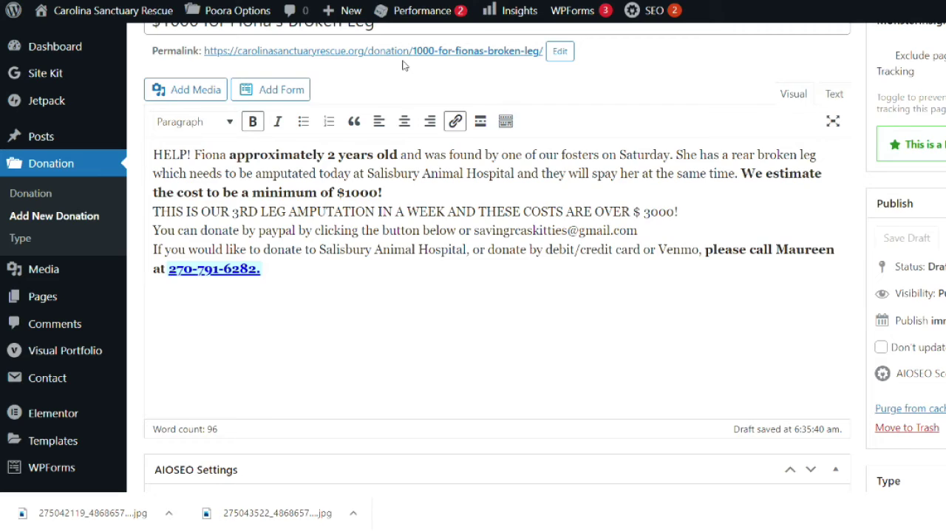
Step: Open the public site in a new tab and check Fiona's card on the home page
{"action": "mouse_move", "coordinate": [156, 26]}
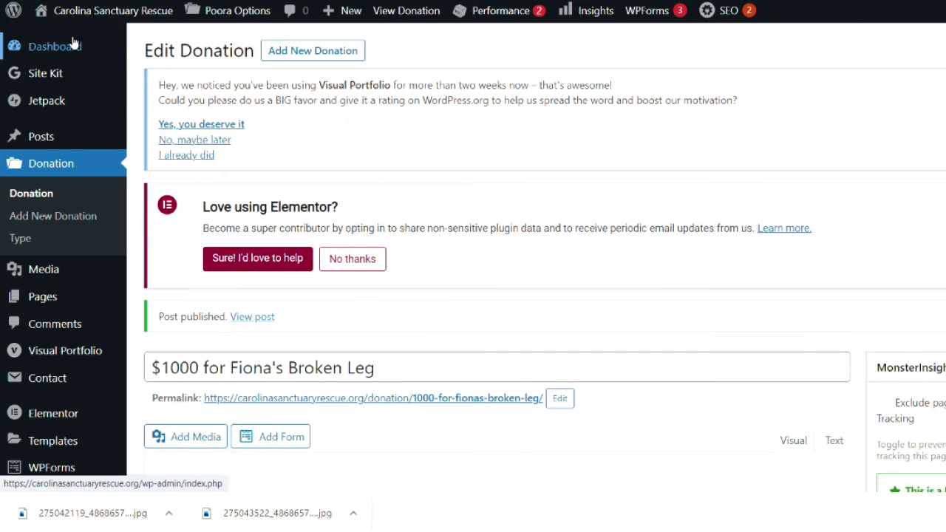
{"action": "right_click", "coordinate": [63, 44]}
{"action": "left_click", "coordinate": [111, 53]}
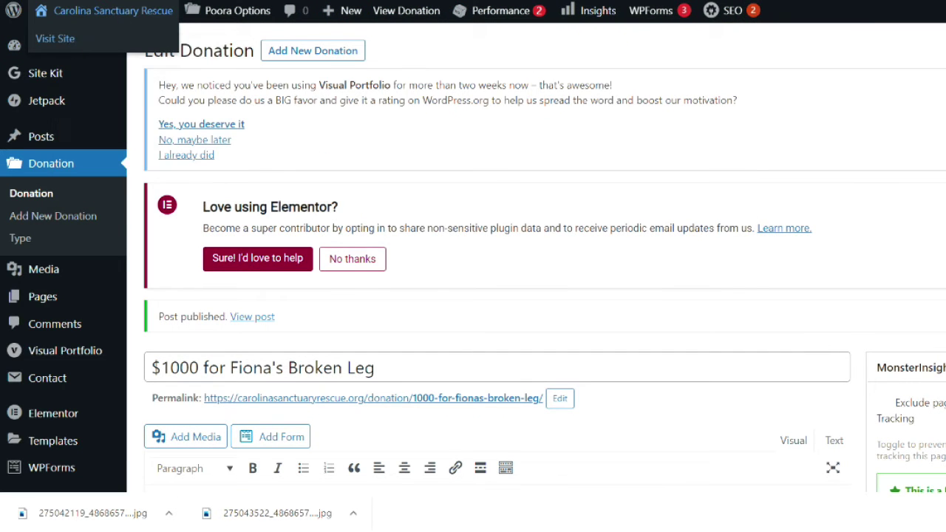
{"action": "left_click", "coordinate": [311, 1]}
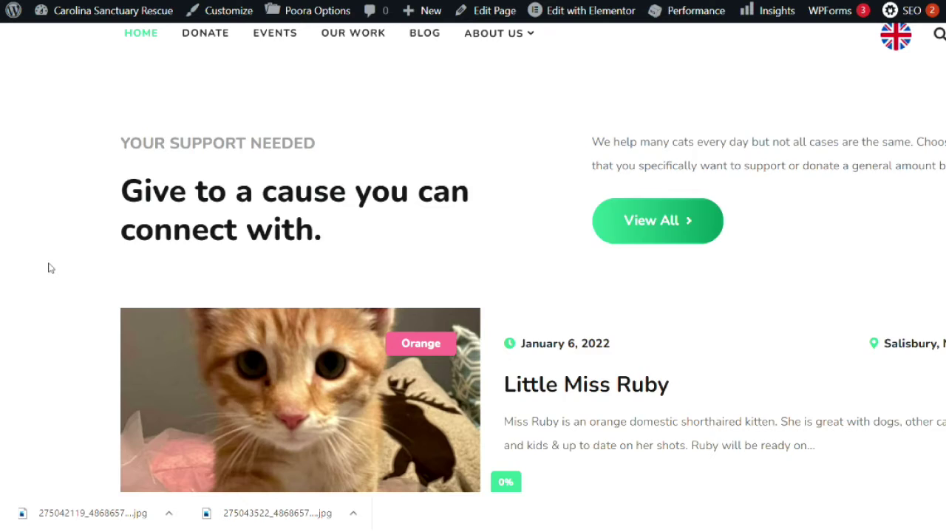
{"action": "scroll", "coordinate": [50, 269], "scroll_direction": "down", "scroll_amount": 3}
{"action": "scroll", "coordinate": [51, 269], "scroll_direction": "up", "scroll_amount": 2}
{"action": "scroll", "coordinate": [50, 268], "scroll_direction": "down", "scroll_amount": 5}
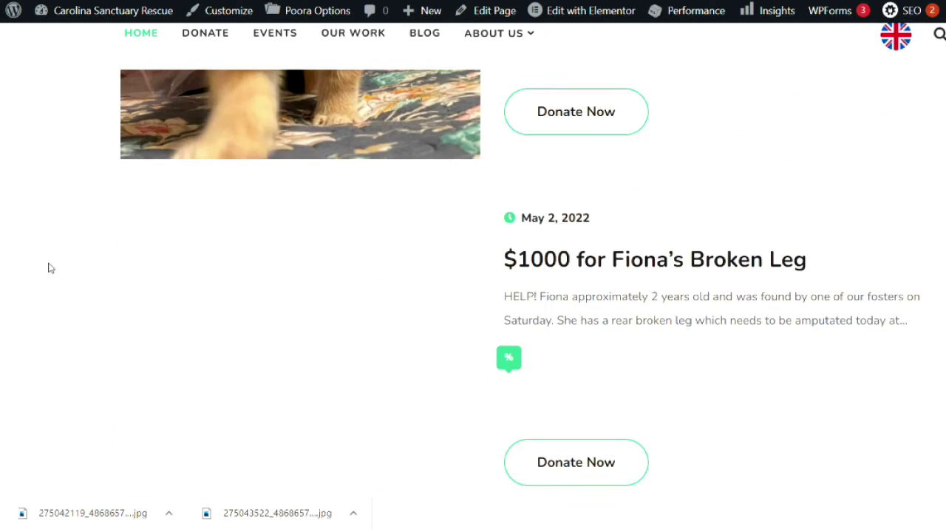
{"action": "scroll", "coordinate": [51, 268], "scroll_direction": "down", "scroll_amount": 2}
{"action": "scroll", "coordinate": [50, 269], "scroll_direction": "up", "scroll_amount": 2}
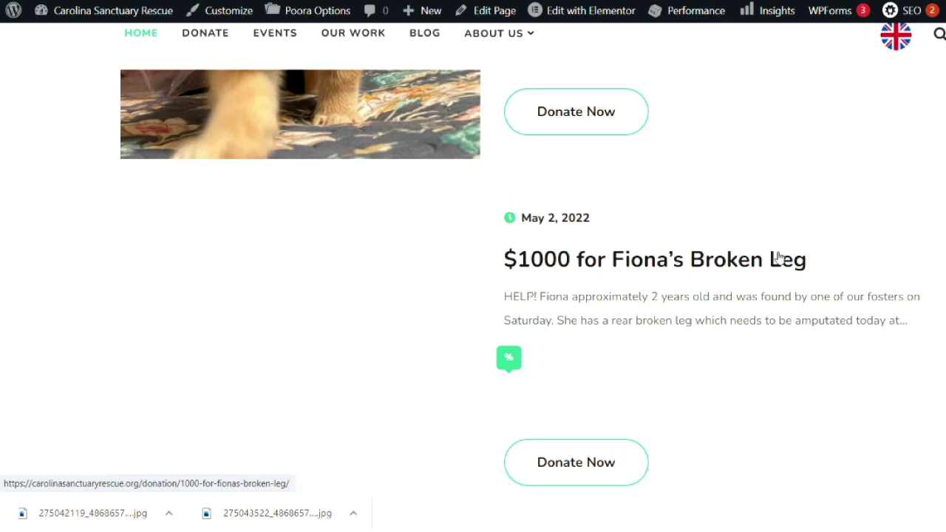
{"action": "scroll", "coordinate": [27, 340], "scroll_direction": "down", "scroll_amount": 2}
{"action": "scroll", "coordinate": [27, 340], "scroll_direction": "up", "scroll_amount": 2}
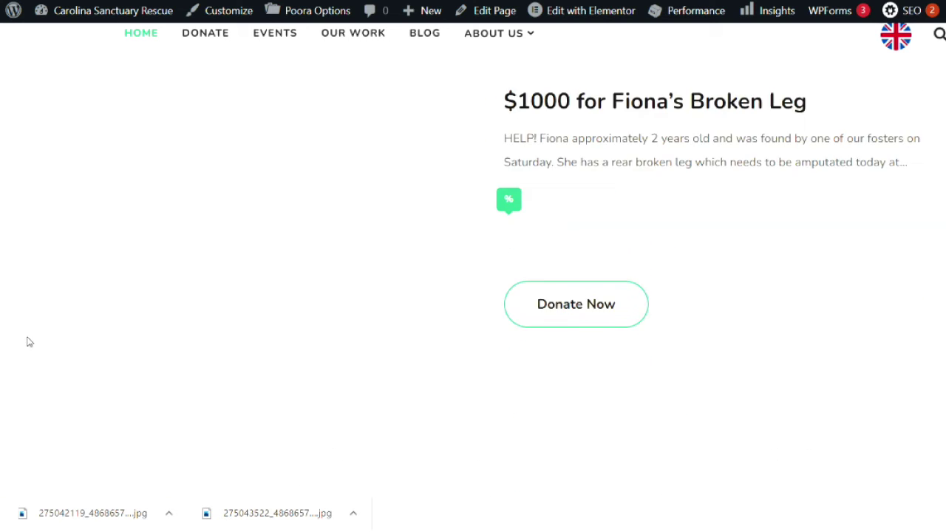
{"action": "scroll", "coordinate": [269, 361], "scroll_direction": "down", "scroll_amount": 1}
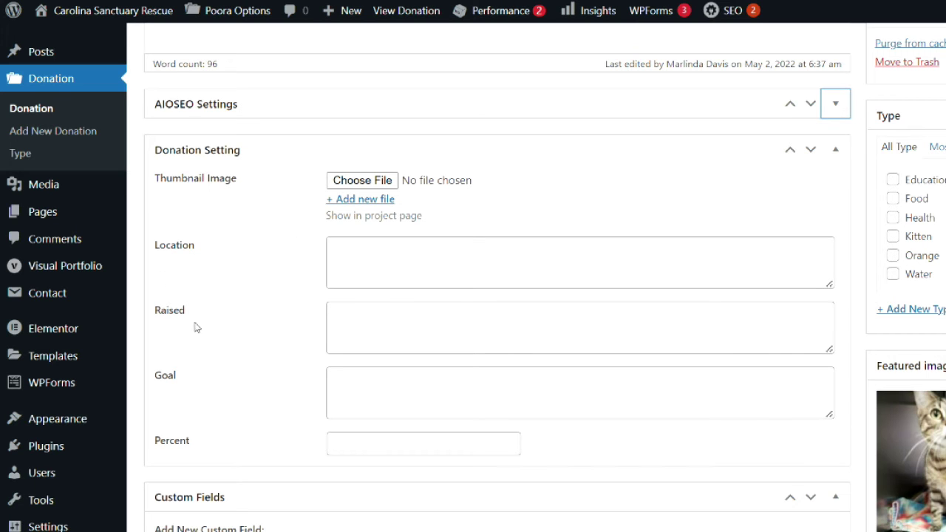
Step: Fill Donation Setting with Location 'Rowan County', Raised 205 and Goal 1000
{"action": "left_click", "coordinate": [443, 264]}
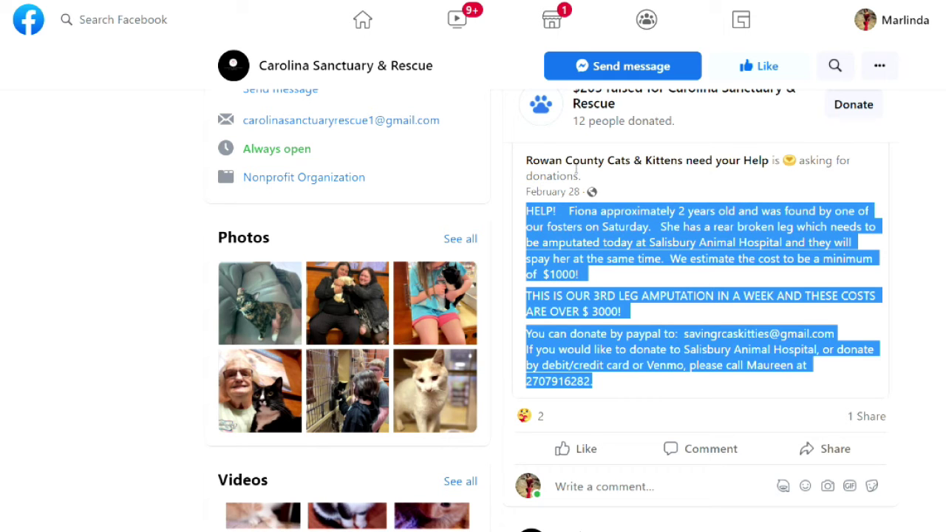
{"action": "mouse_move", "coordinate": [584, 163]}
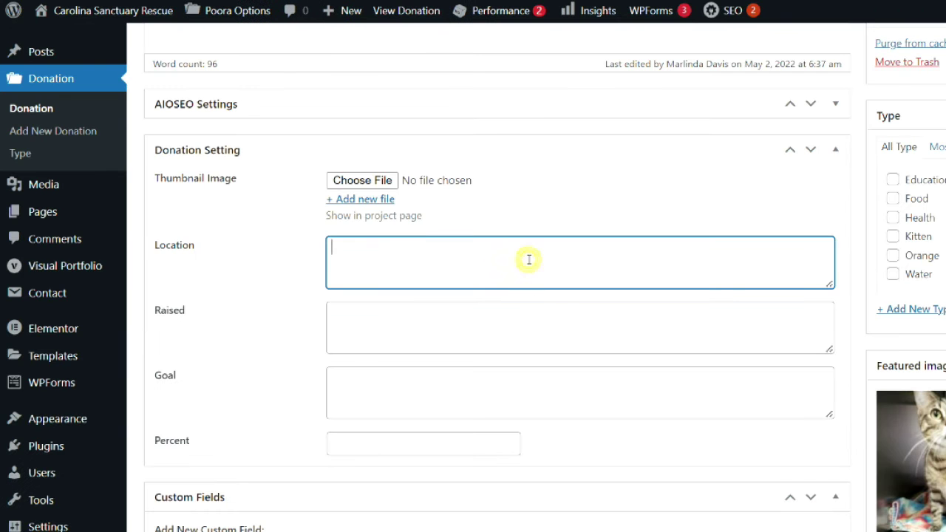
{"action": "type", "text": "wan County"}
{"action": "key", "text": "Tab"}
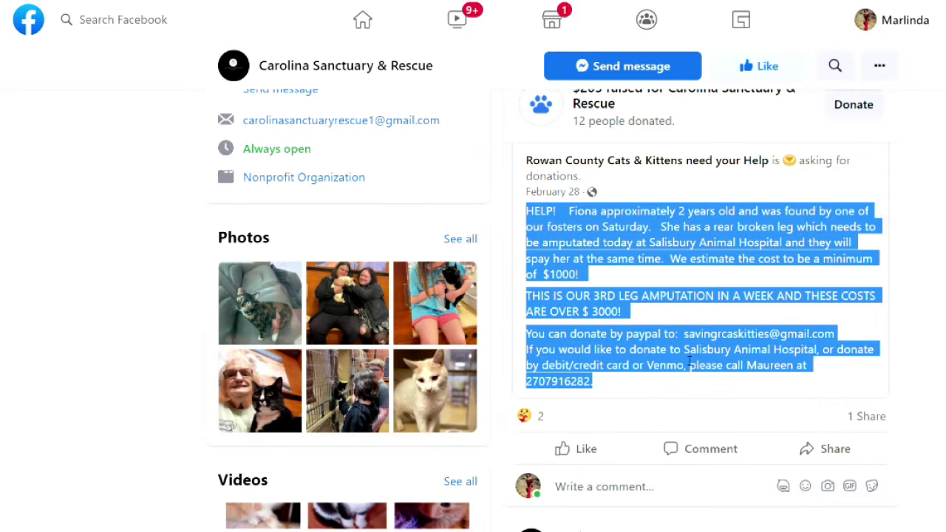
{"action": "scroll", "coordinate": [689, 360], "scroll_direction": "up", "scroll_amount": 2}
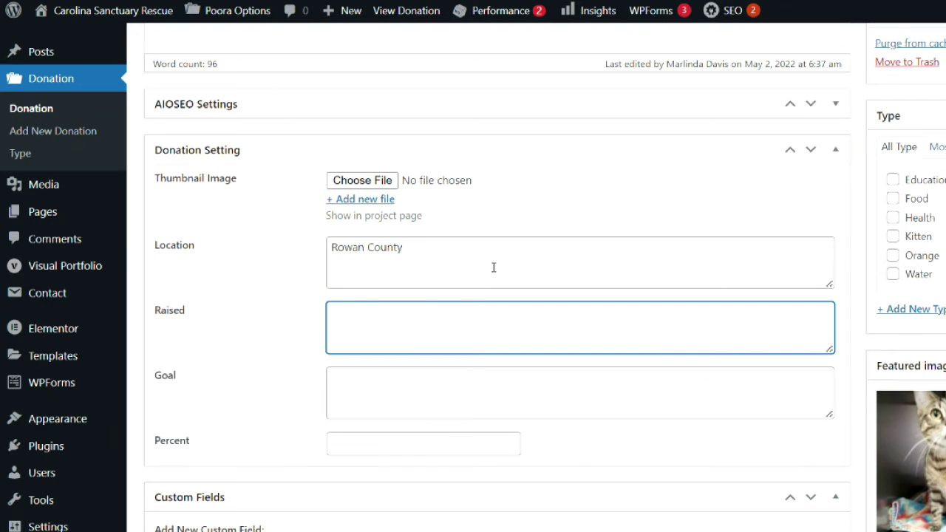
{"action": "type", "text": "205"}
{"action": "left_click", "coordinate": [486, 380]}
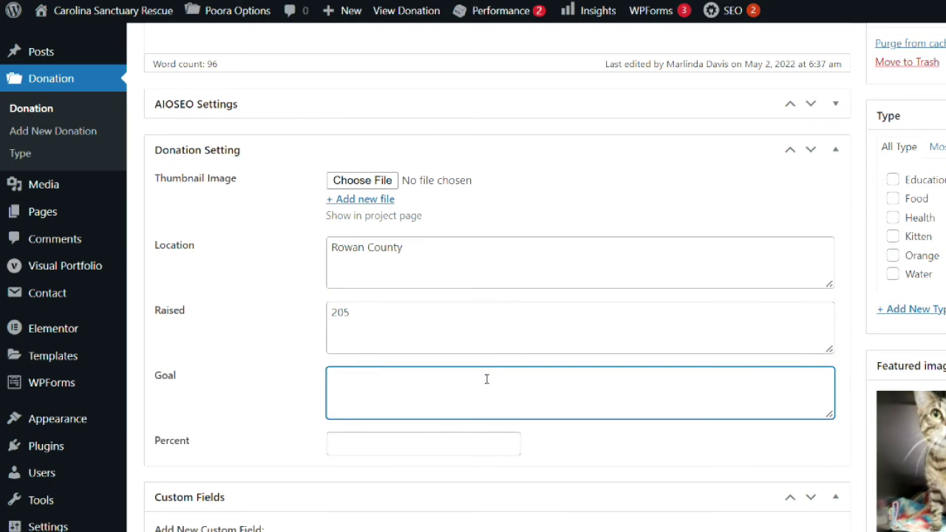
{"action": "left_click", "coordinate": [491, 441]}
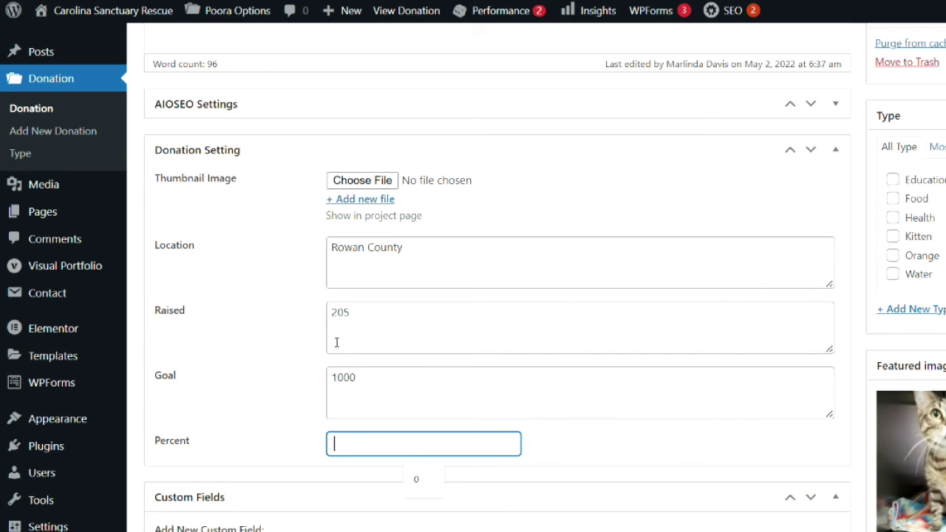
{"action": "left_click", "coordinate": [306, 401]}
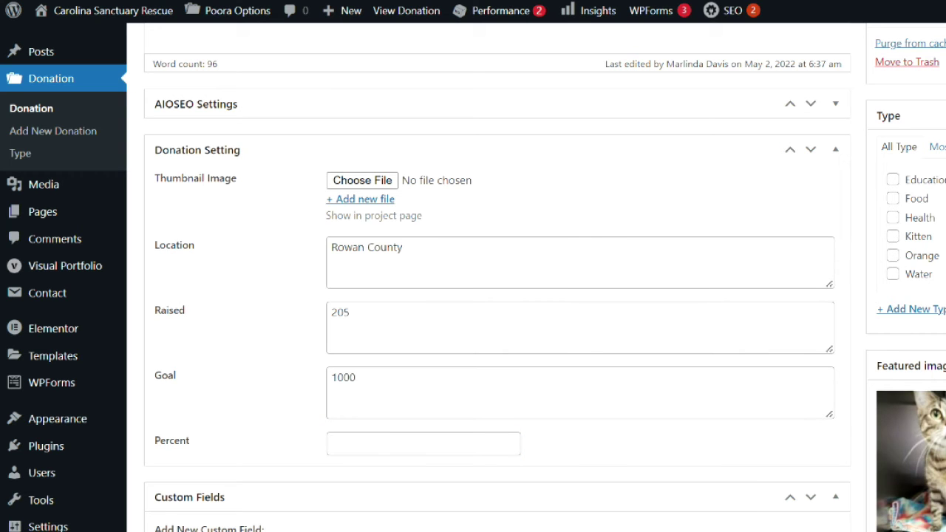
Step: Compute 205 ÷ 1000 × 100 in Calculator, giving 20.5
{"action": "type", "text": "205"}
{"action": "key", "text": "slash"}
{"action": "type", "text": "1000"}
{"action": "key", "text": "Return"}
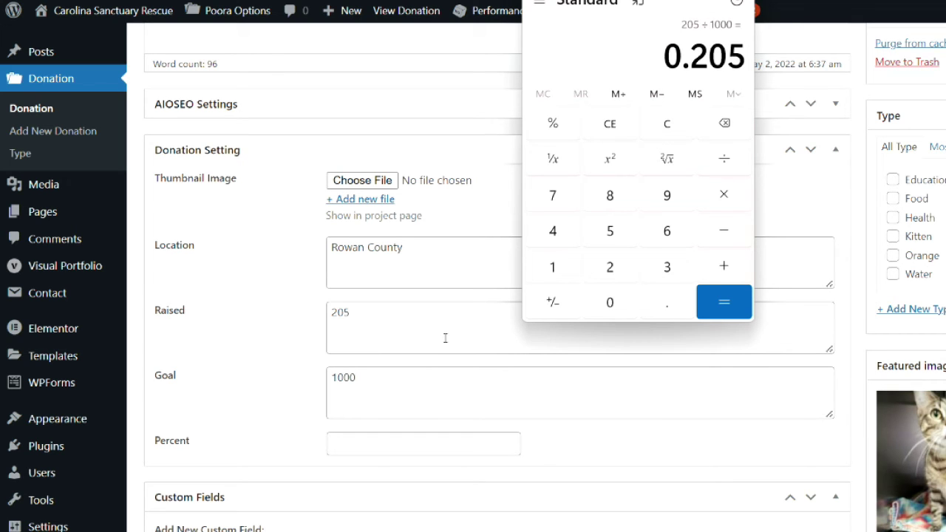
{"action": "key", "text": "asterisk"}
{"action": "type", "text": "100"}
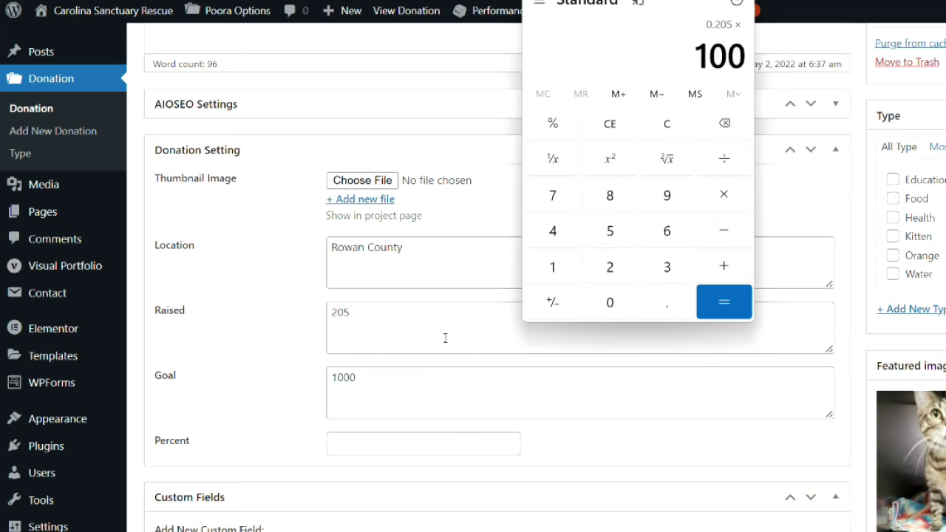
{"action": "key", "text": "Return"}
Step: Enter 20.5 in Fiona's donation Percent field
{"action": "left_click", "coordinate": [450, 444]}
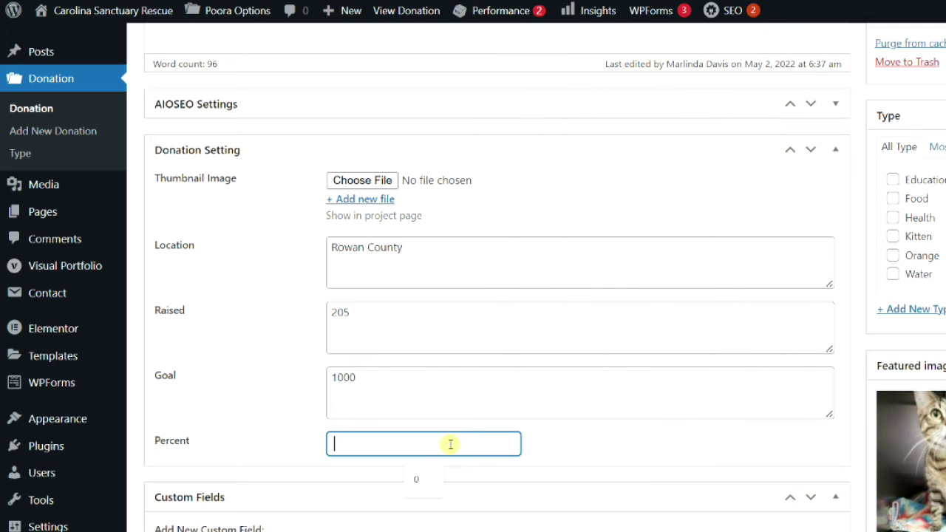
{"action": "type", "text": "20"}
{"action": "type", "text": "1"}
{"action": "key", "text": "BackSpace"}
{"action": "type", "text": "0.5"}
{"action": "left_click", "coordinate": [263, 401]}
{"action": "scroll", "coordinate": [300, 419], "scroll_direction": "down", "scroll_amount": 3}
{"action": "scroll", "coordinate": [299, 420], "scroll_direction": "down", "scroll_amount": 2}
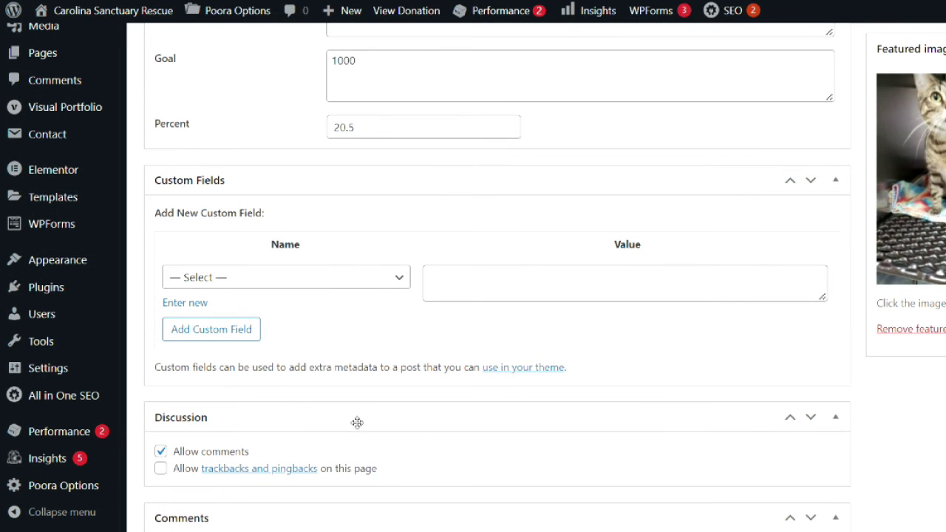
{"action": "scroll", "coordinate": [281, 444], "scroll_direction": "up", "scroll_amount": 5}
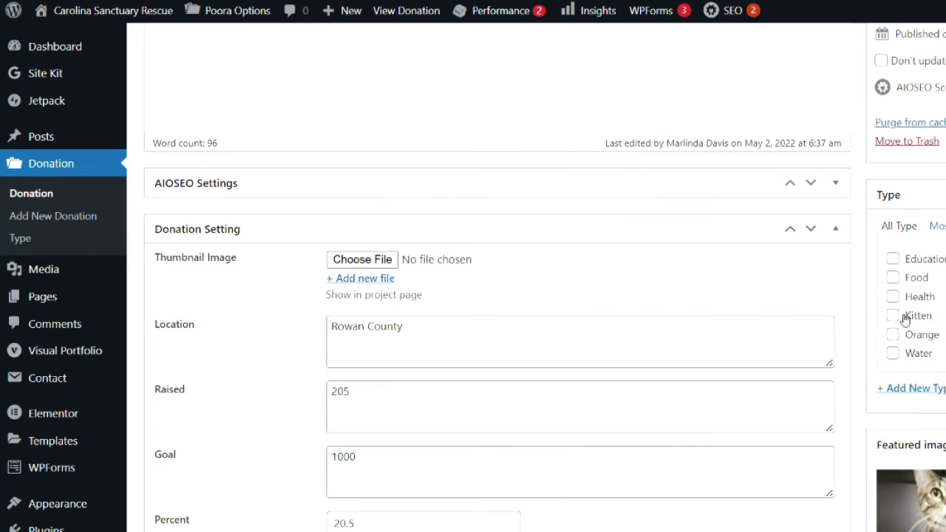
Step: Tag the donation Kitten and attach the second cat photo as its thumbnail, then view the site
{"action": "left_click", "coordinate": [893, 316]}
{"action": "left_click", "coordinate": [363, 260]}
{"action": "left_click", "coordinate": [247, 44]}
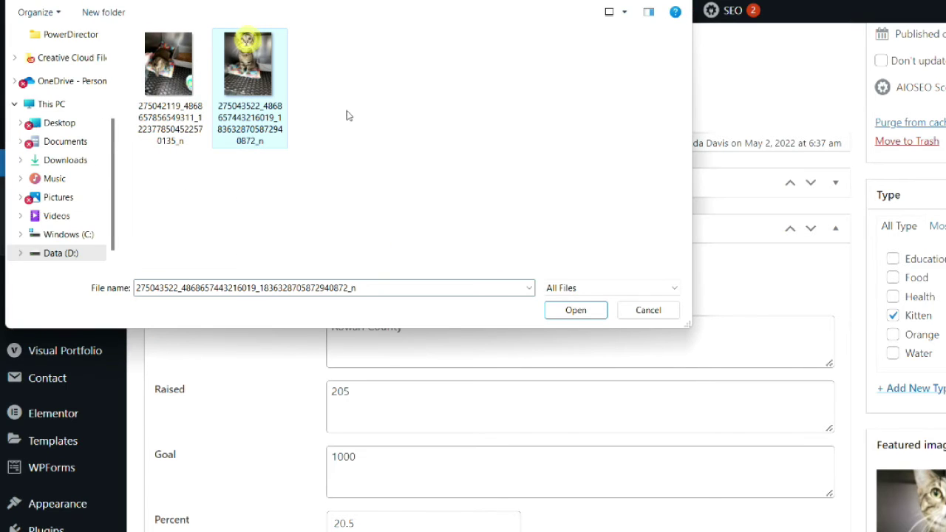
{"action": "left_click", "coordinate": [571, 310]}
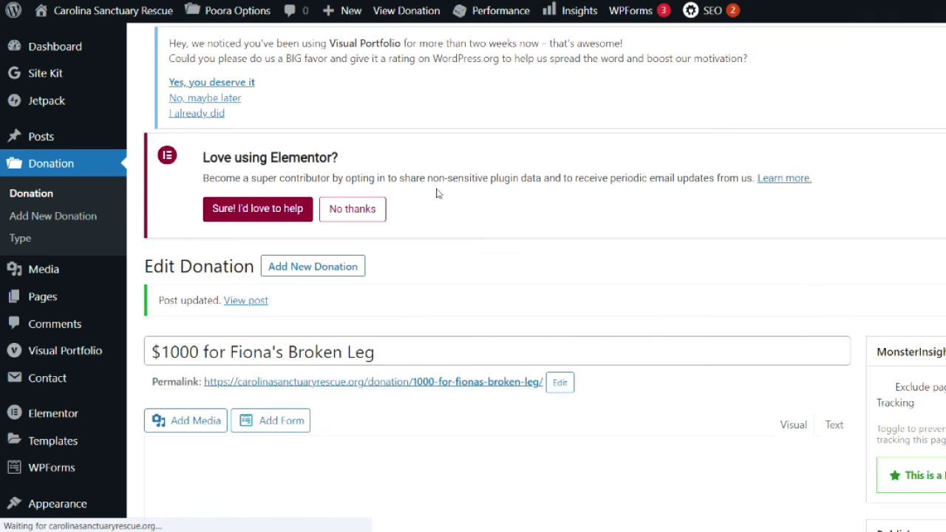
{"action": "left_click", "coordinate": [111, 10]}
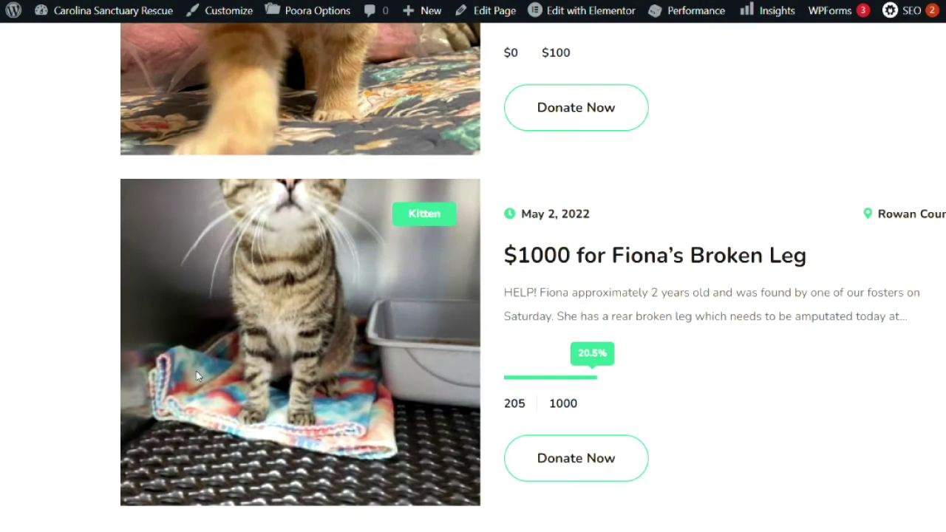
Step: Check Fiona's card on the home page project list (205 of 1000), then go to Donate
{"action": "scroll", "coordinate": [169, 321], "scroll_direction": "down", "scroll_amount": 3}
{"action": "scroll", "coordinate": [179, 317], "scroll_direction": "up", "scroll_amount": 3}
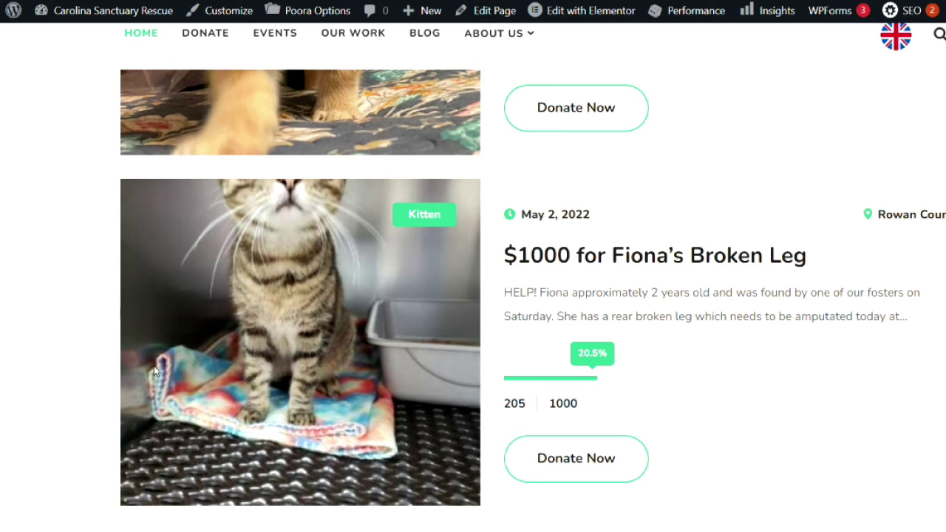
{"action": "scroll", "coordinate": [154, 370], "scroll_direction": "up", "scroll_amount": 4}
{"action": "scroll", "coordinate": [99, 422], "scroll_direction": "down", "scroll_amount": 5}
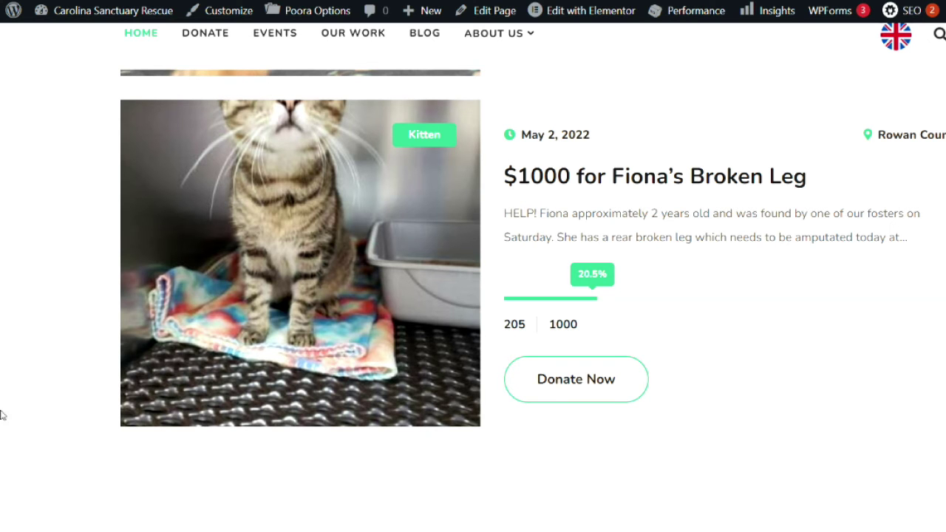
{"action": "scroll", "coordinate": [4, 418], "scroll_direction": "up", "scroll_amount": 5}
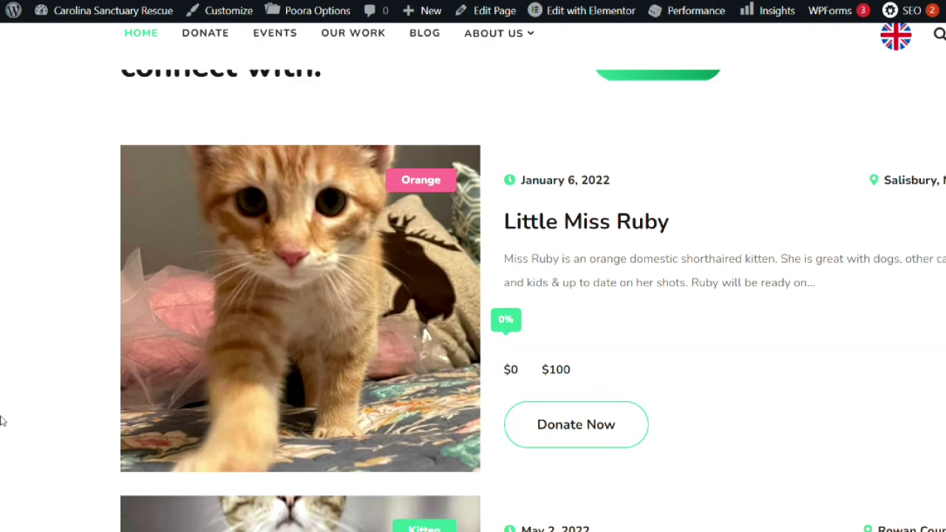
{"action": "scroll", "coordinate": [3, 418], "scroll_direction": "down", "scroll_amount": 1}
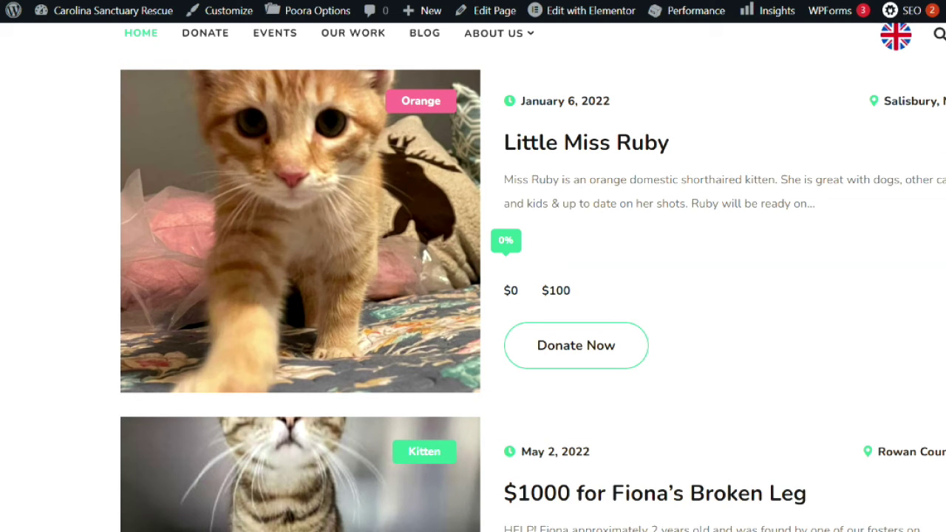
{"action": "scroll", "coordinate": [22, 327], "scroll_direction": "down", "scroll_amount": 2}
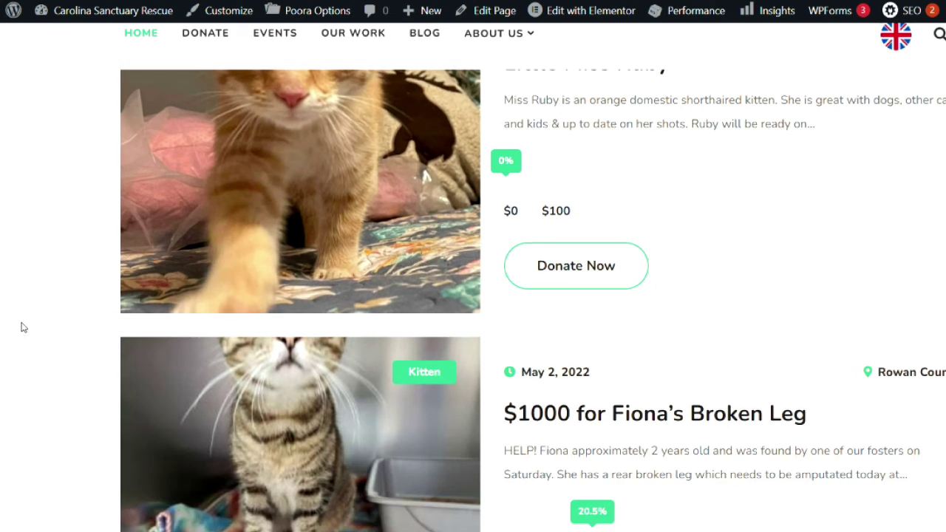
{"action": "scroll", "coordinate": [22, 327], "scroll_direction": "down", "scroll_amount": 2}
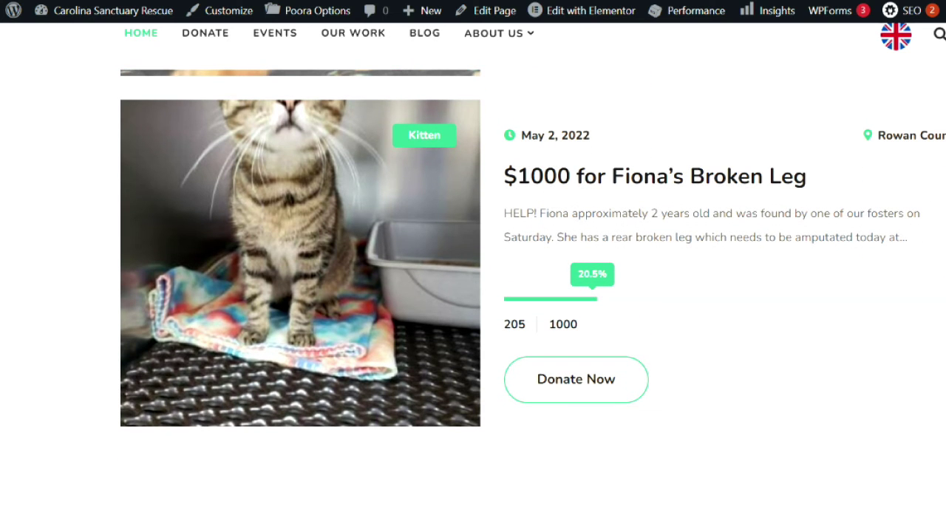
{"action": "scroll", "coordinate": [168, 331], "scroll_direction": "up", "scroll_amount": 2}
{"action": "left_click", "coordinate": [191, 33]}
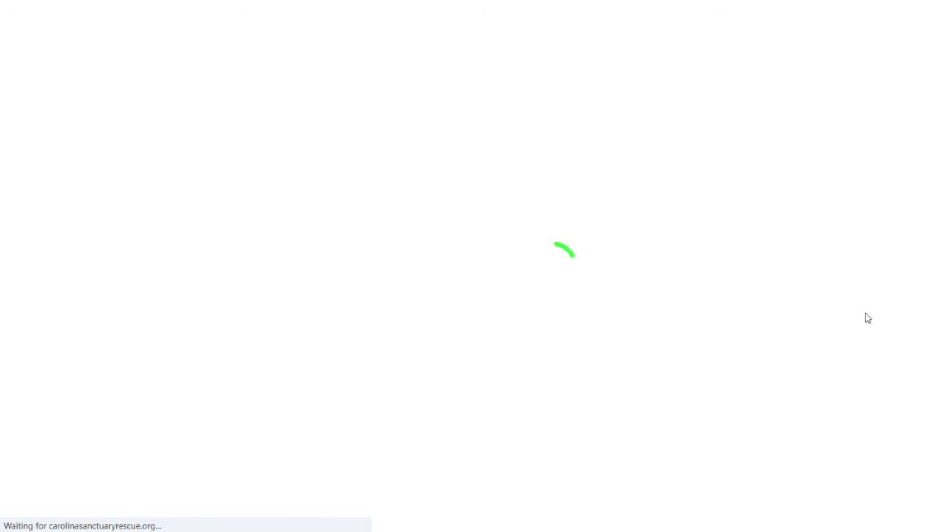
Step: Scroll the Donate page to inspect Fiona's card beside Little Miss Ruby's at 20.5% raised
{"action": "scroll", "coordinate": [922, 314], "scroll_direction": "down", "scroll_amount": 5}
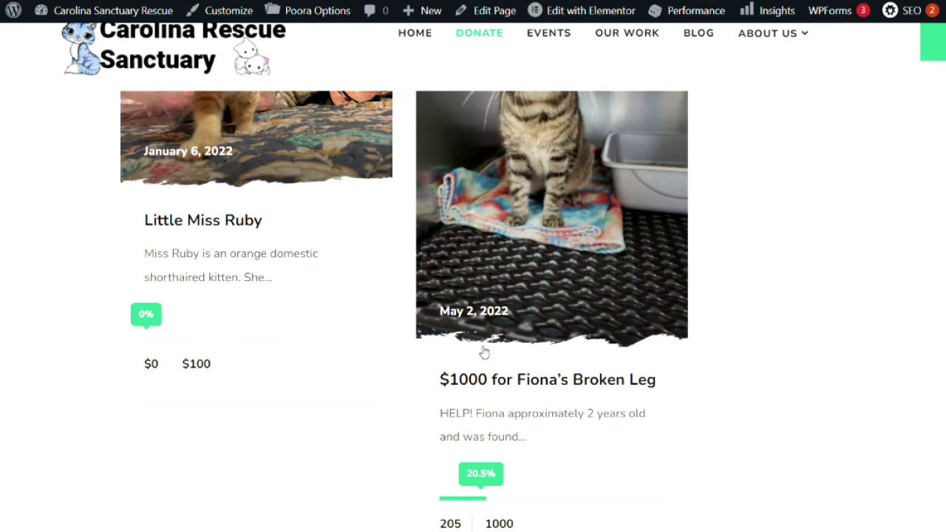
{"action": "scroll", "coordinate": [483, 352], "scroll_direction": "up", "scroll_amount": 3}
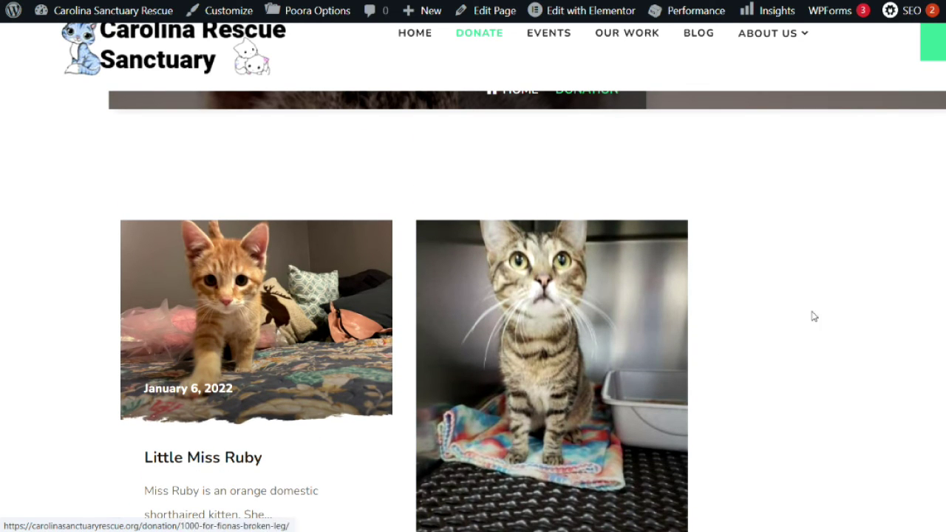
{"action": "scroll", "coordinate": [823, 363], "scroll_direction": "down", "scroll_amount": 3}
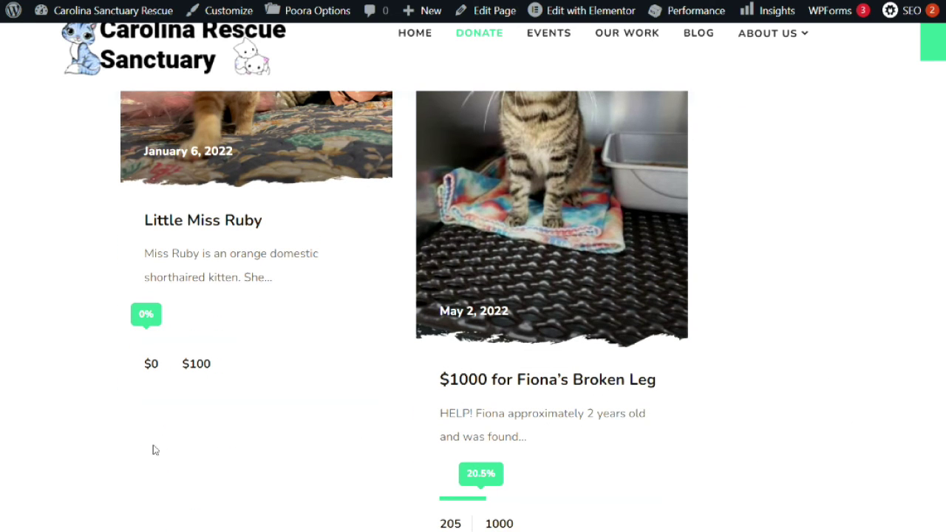
{"action": "scroll", "coordinate": [344, 421], "scroll_direction": "down", "scroll_amount": 2}
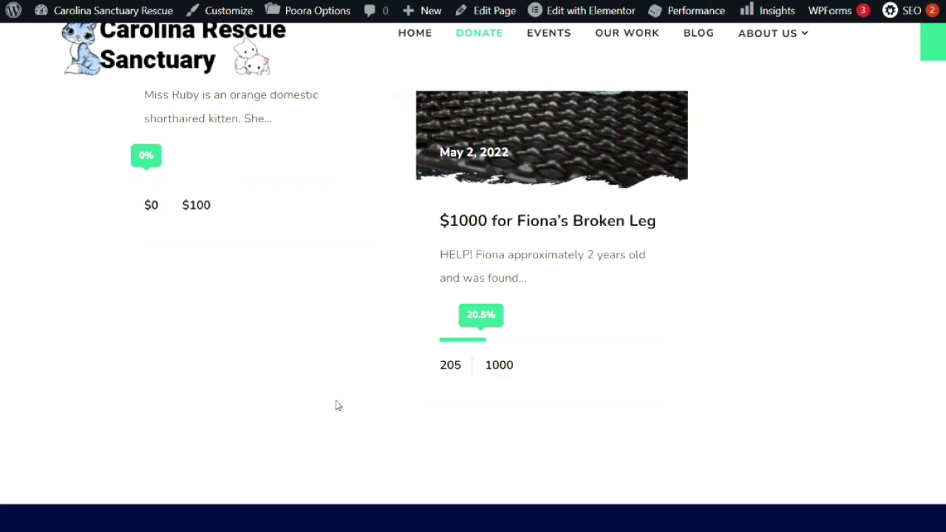
{"action": "scroll", "coordinate": [917, 448], "scroll_direction": "up", "scroll_amount": 4}
{"action": "scroll", "coordinate": [919, 450], "scroll_direction": "up", "scroll_amount": 1}
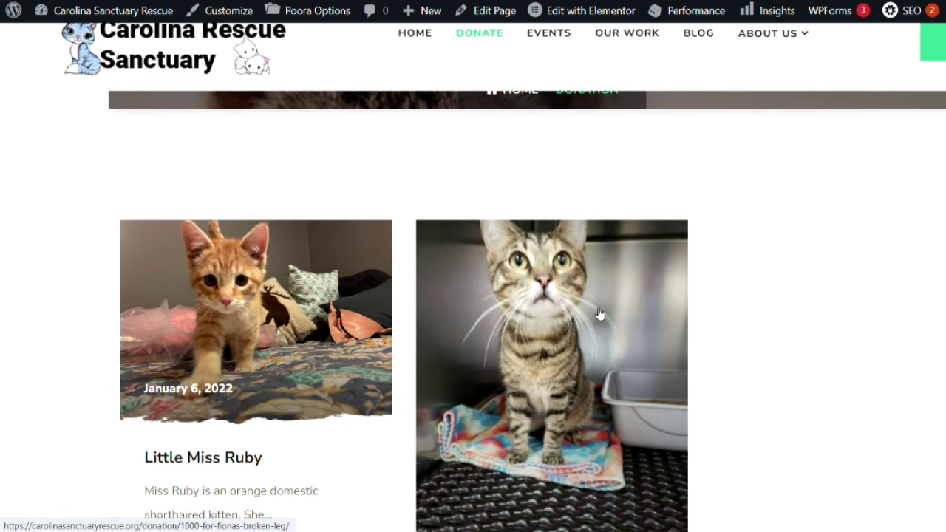
{"action": "scroll", "coordinate": [601, 314], "scroll_direction": "down", "scroll_amount": 3}
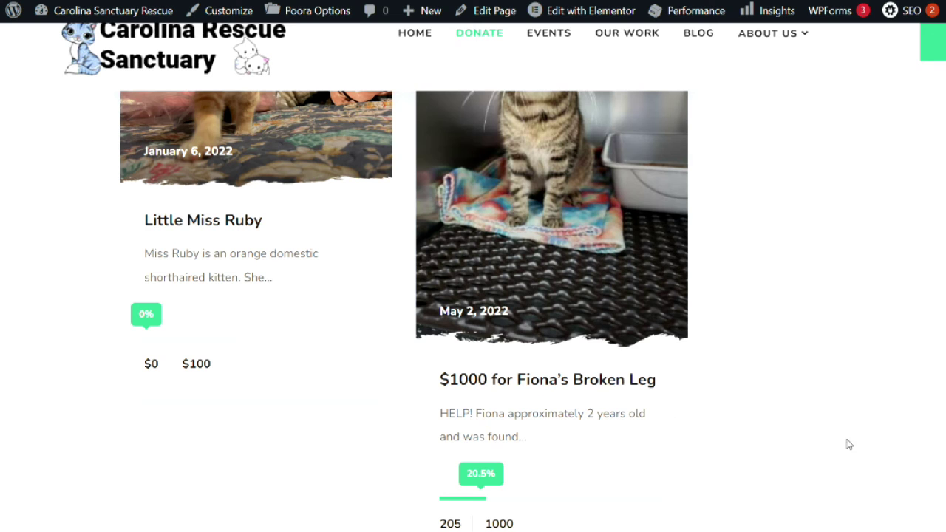
{"action": "scroll", "coordinate": [598, 332], "scroll_direction": "up", "scroll_amount": 3}
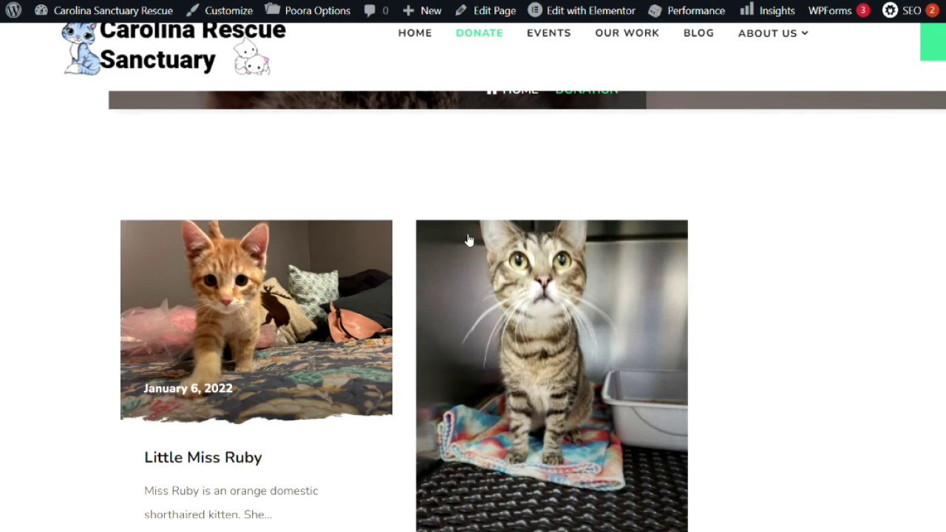
{"action": "scroll", "coordinate": [7, 359], "scroll_direction": "down", "scroll_amount": 3}
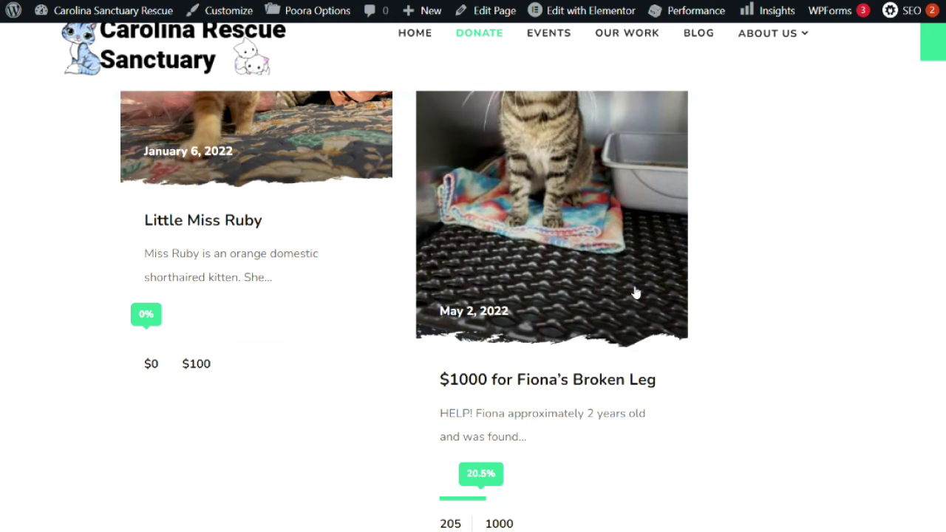
{"action": "scroll", "coordinate": [232, 374], "scroll_direction": "down", "scroll_amount": 4}
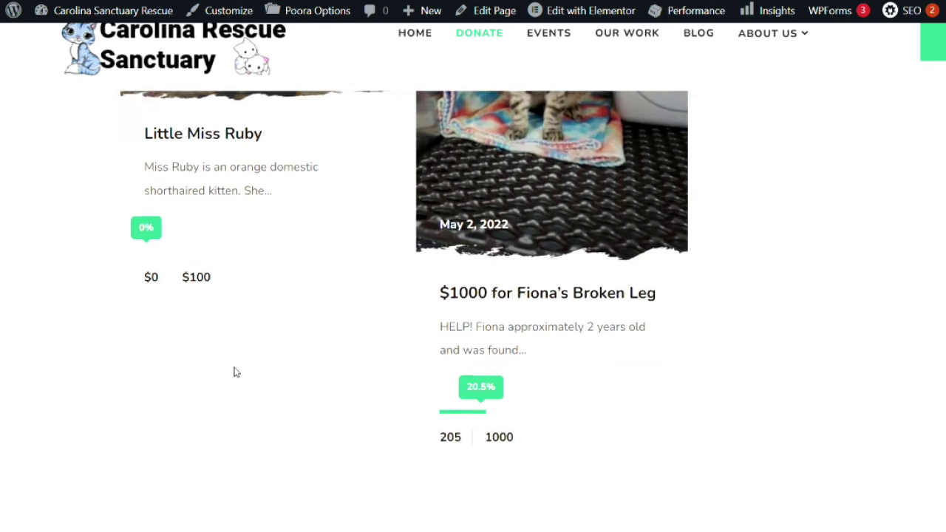
{"action": "scroll", "coordinate": [805, 346], "scroll_direction": "up", "scroll_amount": 1}
{"action": "scroll", "coordinate": [805, 346], "scroll_direction": "up", "scroll_amount": 8}
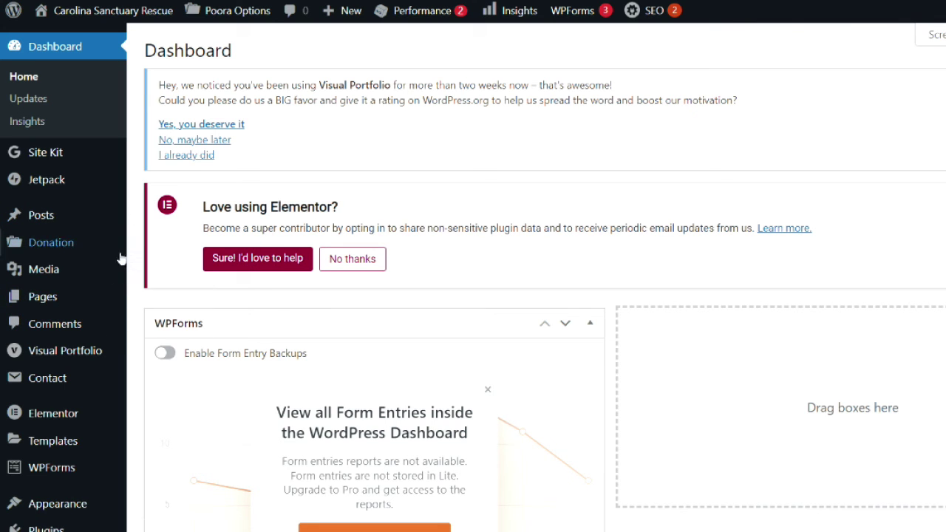
Step: Open All Pages and locate the Carolina Sanctuary & Rescue front page marked Elementor
{"action": "mouse_move", "coordinate": [106, 303]}
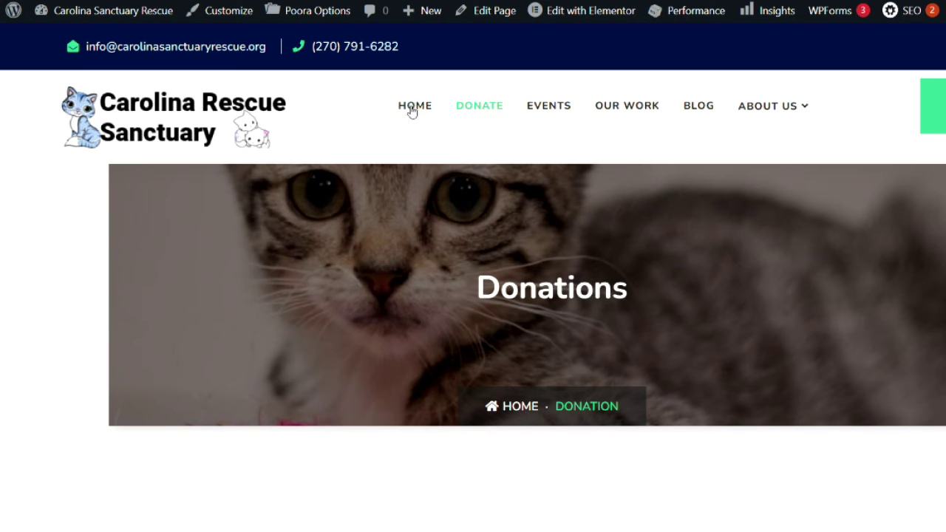
{"action": "left_click", "coordinate": [414, 106]}
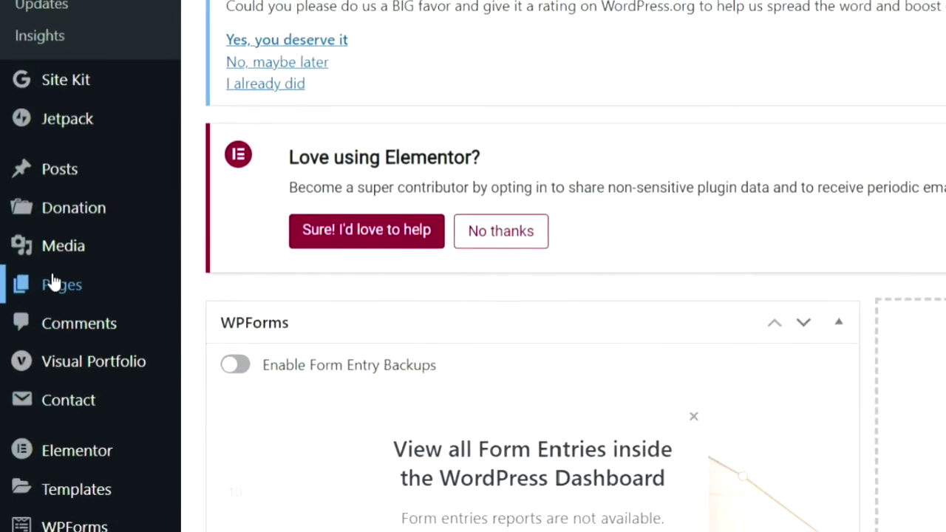
{"action": "mouse_move", "coordinate": [126, 287]}
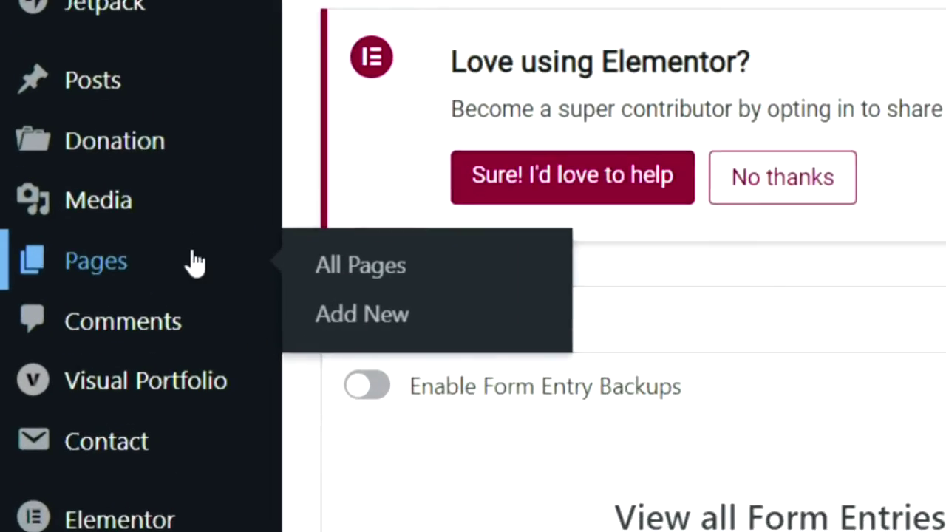
{"action": "left_click", "coordinate": [218, 292]}
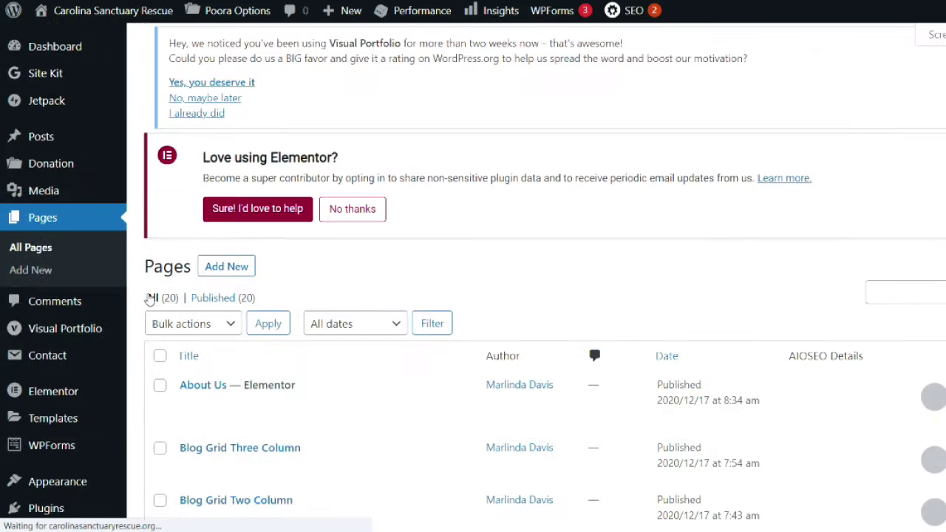
{"action": "scroll", "coordinate": [591, 218], "scroll_direction": "down", "scroll_amount": 4}
{"action": "scroll", "coordinate": [148, 299], "scroll_direction": "down", "scroll_amount": 5}
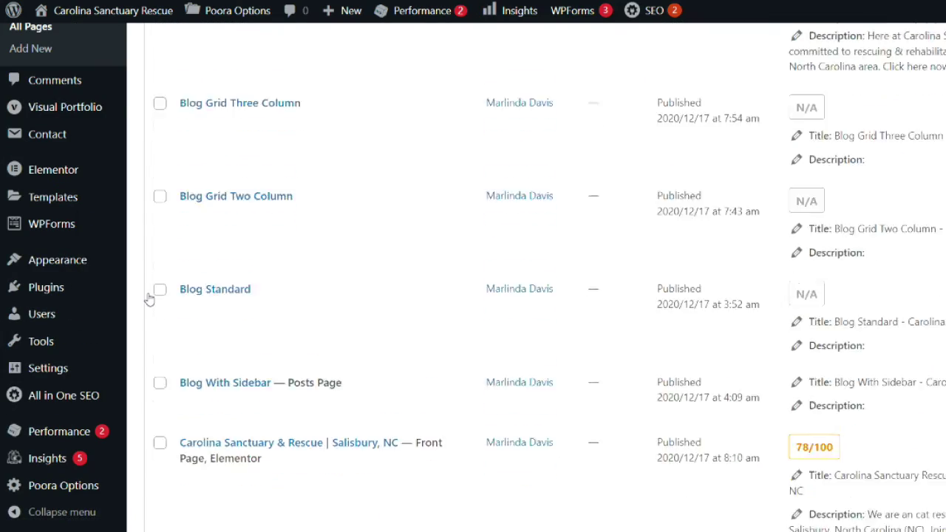
{"action": "mouse_move", "coordinate": [311, 222]}
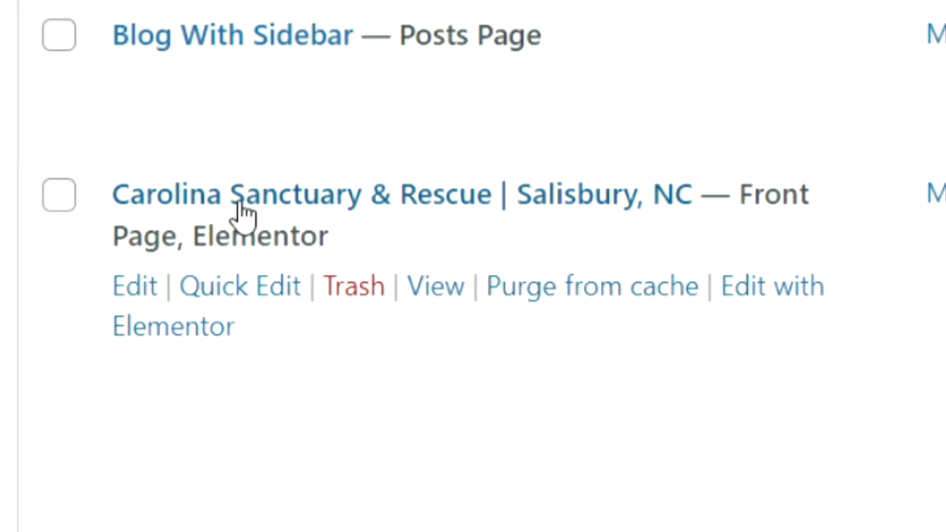
{"action": "left_click_drag", "start_coordinate": [741, 194], "coordinate": [744, 246]}
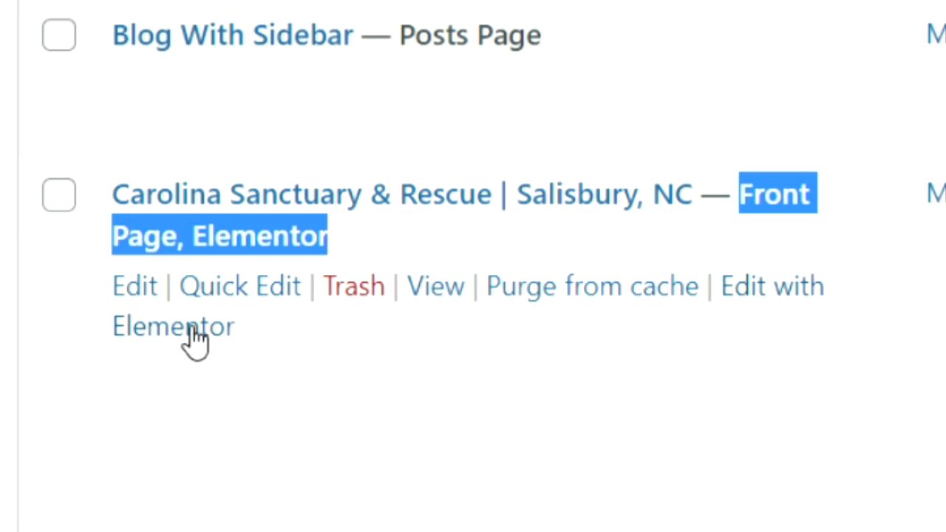
Step: Open the front page in Elementor and scroll the preview to the project list
{"action": "left_click", "coordinate": [721, 303]}
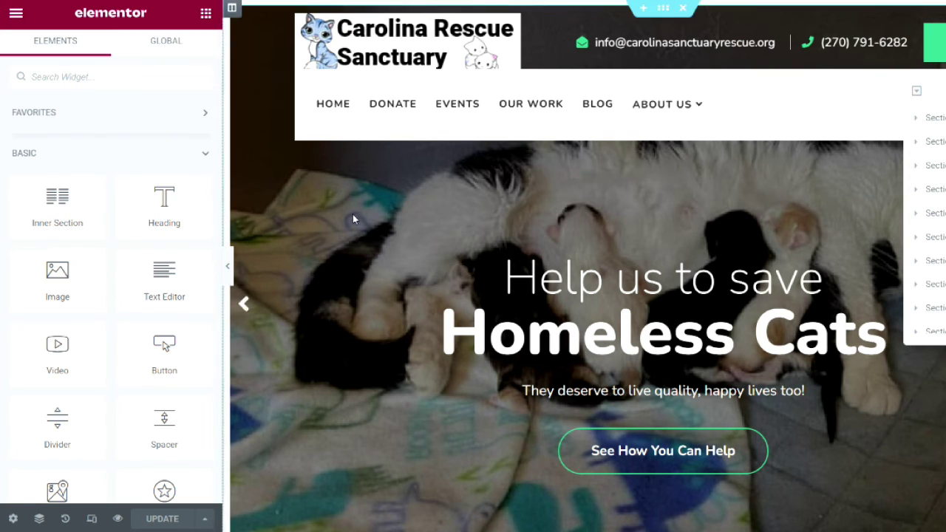
{"action": "scroll", "coordinate": [419, 366], "scroll_direction": "down", "scroll_amount": 5}
{"action": "scroll", "coordinate": [418, 366], "scroll_direction": "down", "scroll_amount": 10}
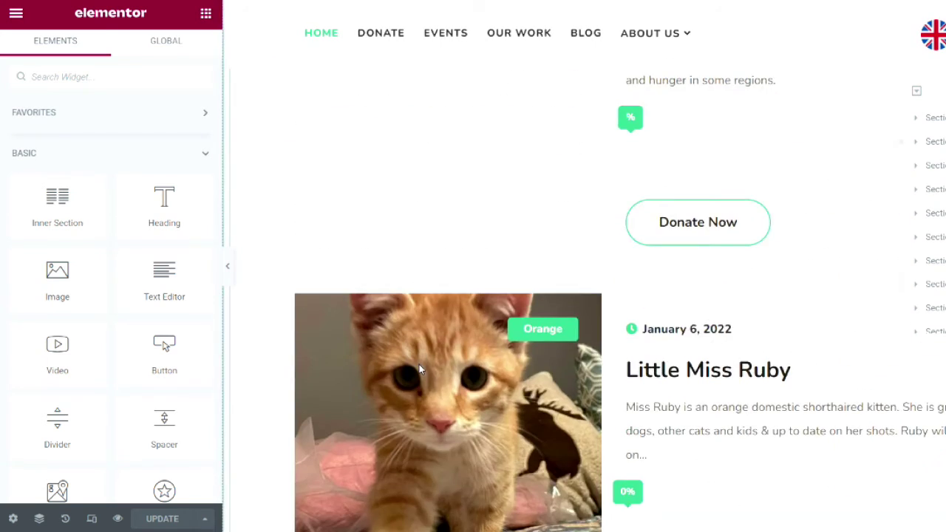
{"action": "scroll", "coordinate": [419, 370], "scroll_direction": "up", "scroll_amount": 3}
{"action": "scroll", "coordinate": [420, 369], "scroll_direction": "up", "scroll_amount": 3}
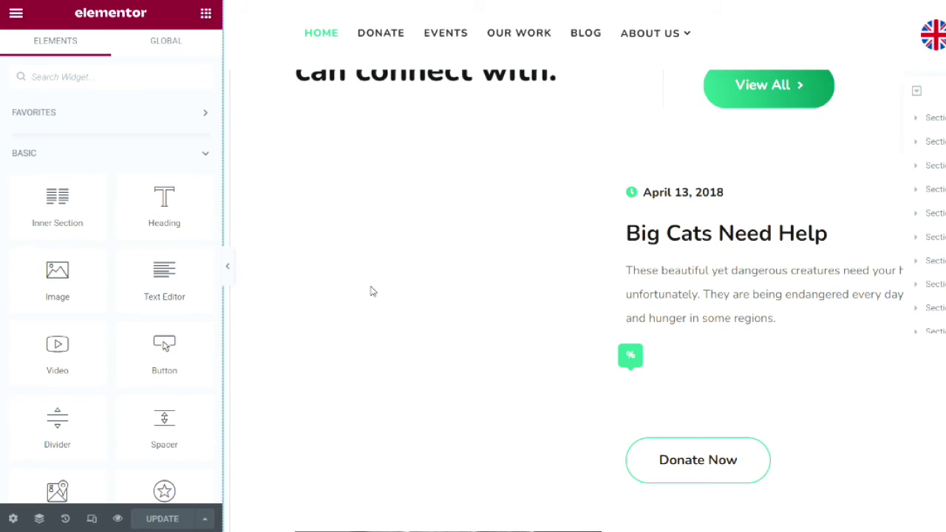
Step: Open the Project Version Two widget settings and select its Projects Count value of 3
{"action": "left_click", "coordinate": [419, 338]}
{"action": "scroll", "coordinate": [429, 443], "scroll_direction": "down", "scroll_amount": 8}
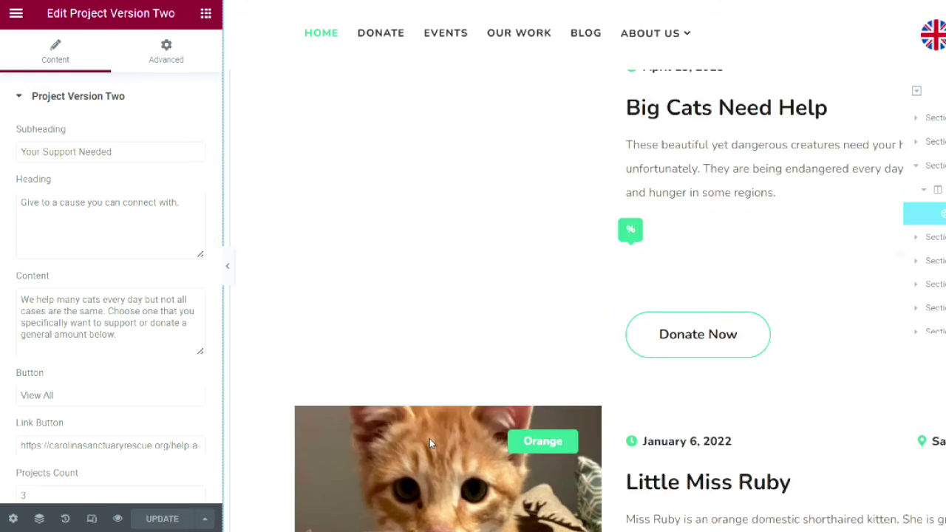
{"action": "scroll", "coordinate": [430, 438], "scroll_direction": "down", "scroll_amount": 5}
{"action": "scroll", "coordinate": [429, 439], "scroll_direction": "up", "scroll_amount": 10}
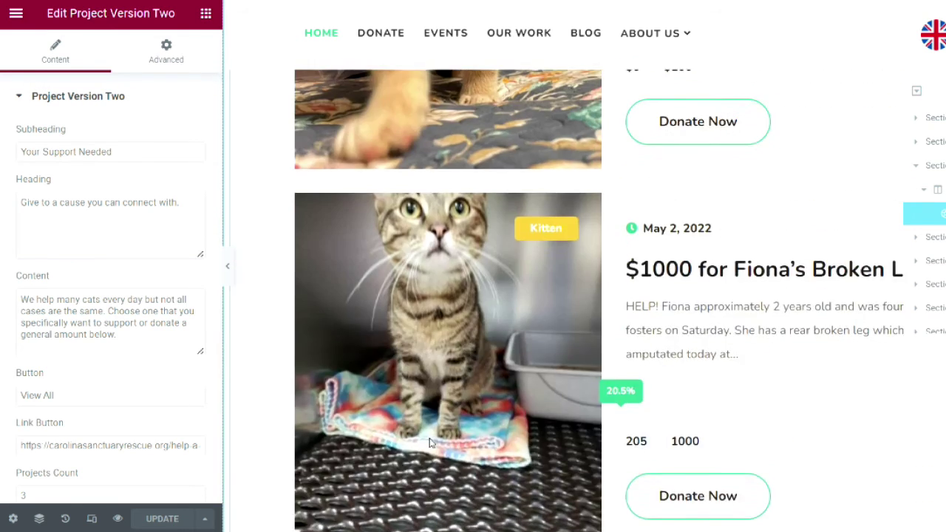
{"action": "scroll", "coordinate": [72, 362], "scroll_direction": "down", "scroll_amount": 1}
{"action": "scroll", "coordinate": [22, 372], "scroll_direction": "up", "scroll_amount": 1}
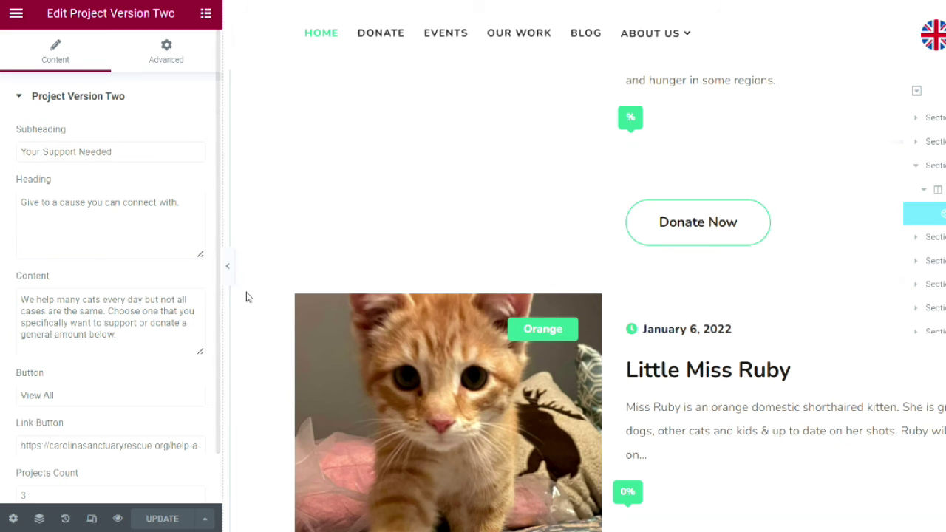
{"action": "scroll", "coordinate": [499, 283], "scroll_direction": "up", "scroll_amount": 10}
{"action": "scroll", "coordinate": [498, 287], "scroll_direction": "down", "scroll_amount": 3}
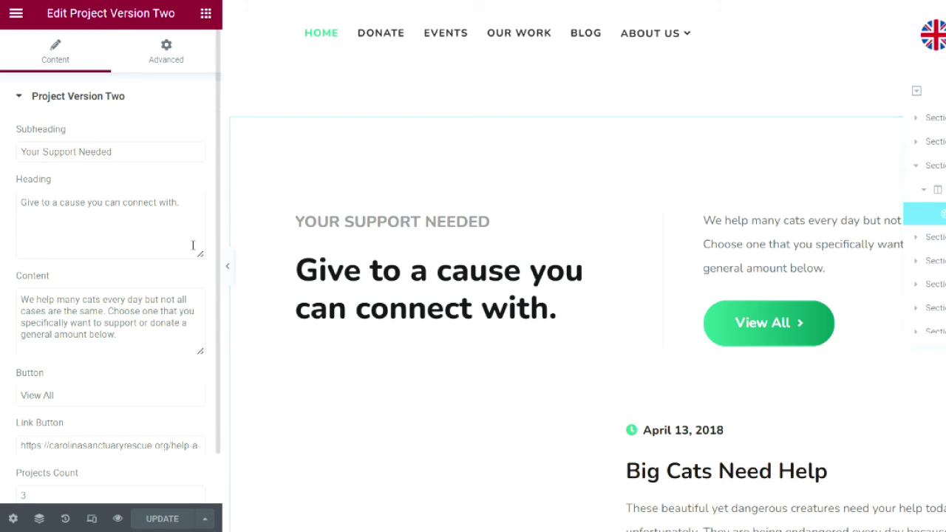
{"action": "scroll", "coordinate": [2, 349], "scroll_direction": "down", "scroll_amount": 1}
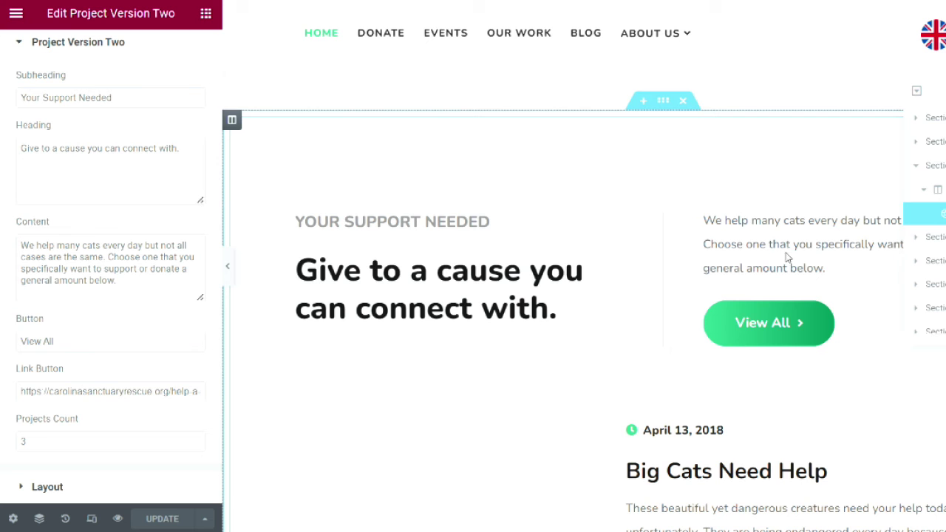
{"action": "scroll", "coordinate": [417, 415], "scroll_direction": "down", "scroll_amount": 11}
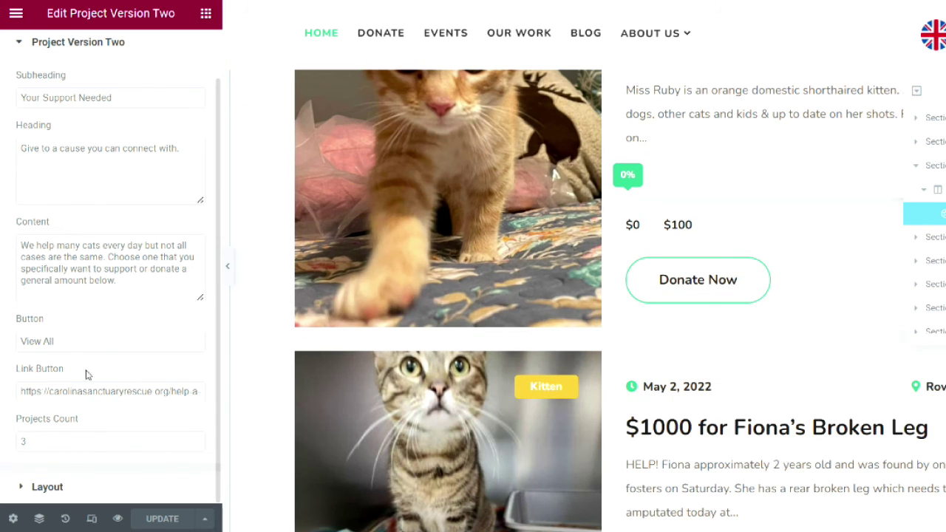
{"action": "double_click", "coordinate": [104, 448]}
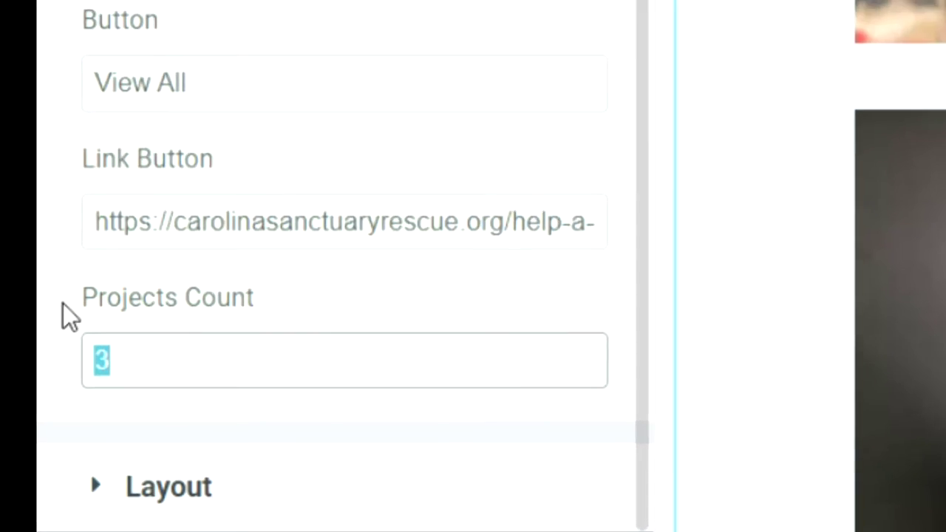
{"action": "left_click_drag", "start_coordinate": [62, 299], "coordinate": [285, 324]}
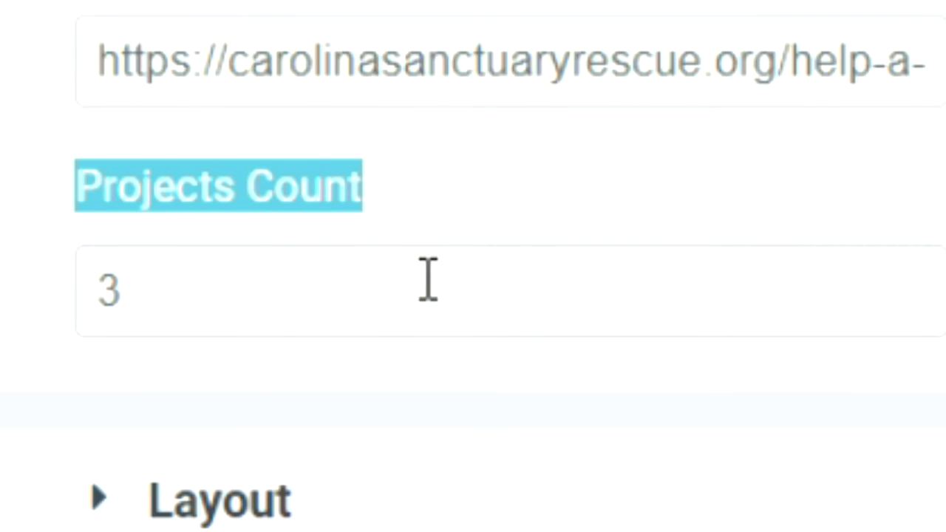
{"action": "double_click", "coordinate": [428, 279]}
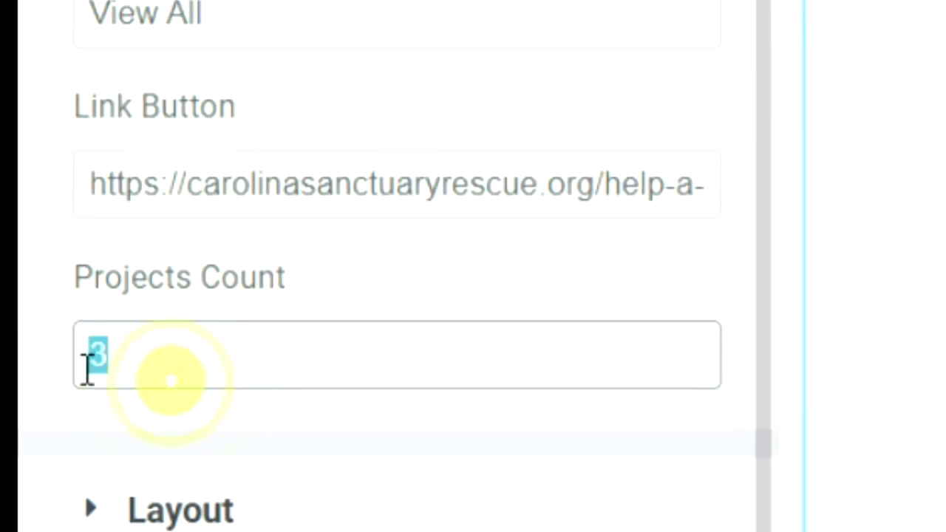
{"action": "left_click", "coordinate": [37, 294]}
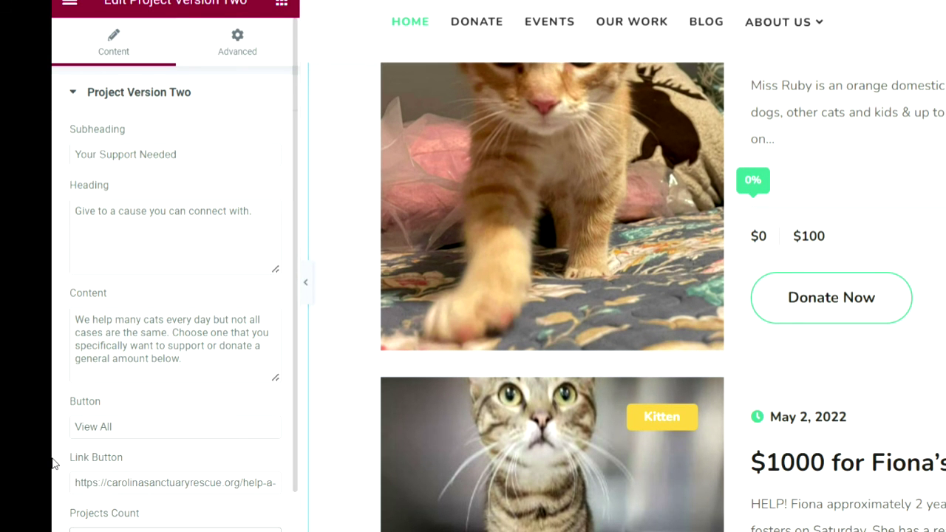
{"action": "scroll", "coordinate": [53, 464], "scroll_direction": "down", "scroll_amount": 1}
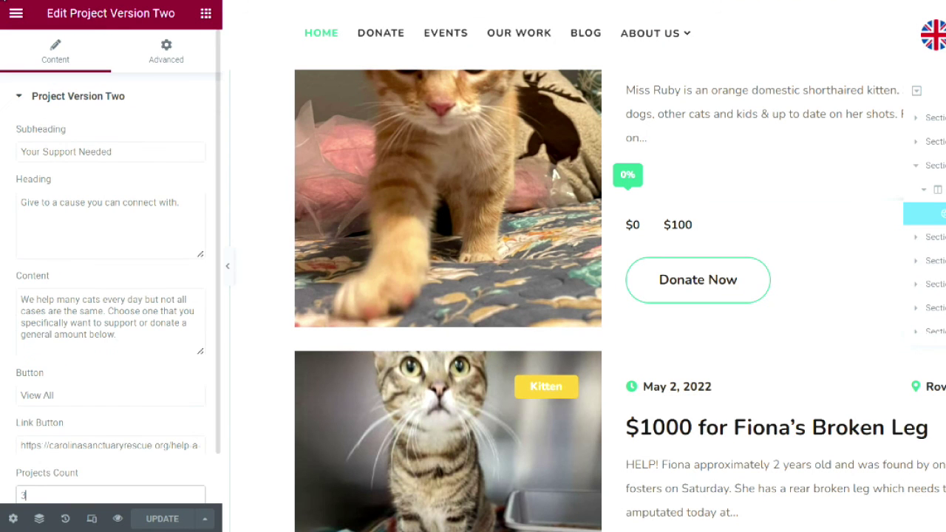
{"action": "left_click", "coordinate": [16, 12]}
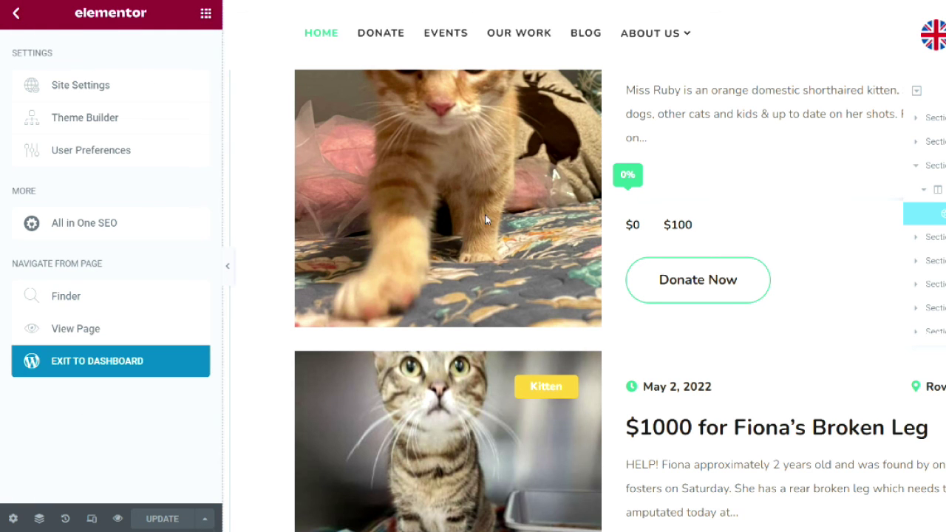
Step: Exit Elementor to the WordPress dashboard and show the trashed donation posts
{"action": "left_click", "coordinate": [250, 355]}
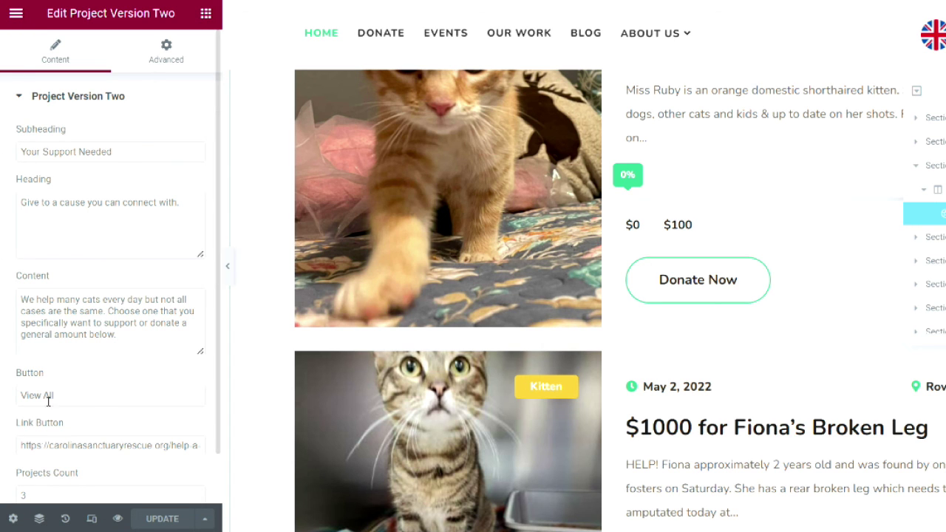
{"action": "left_click", "coordinate": [14, 15]}
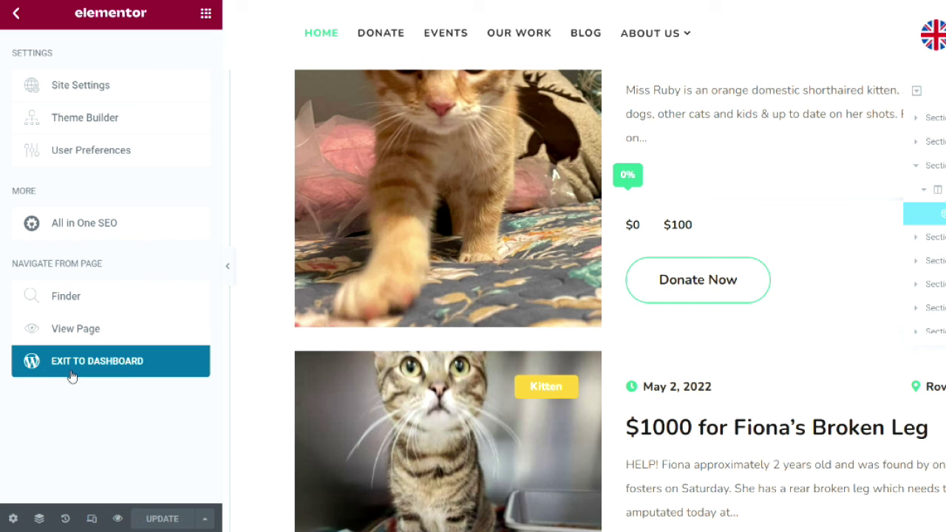
{"action": "left_click", "coordinate": [134, 367]}
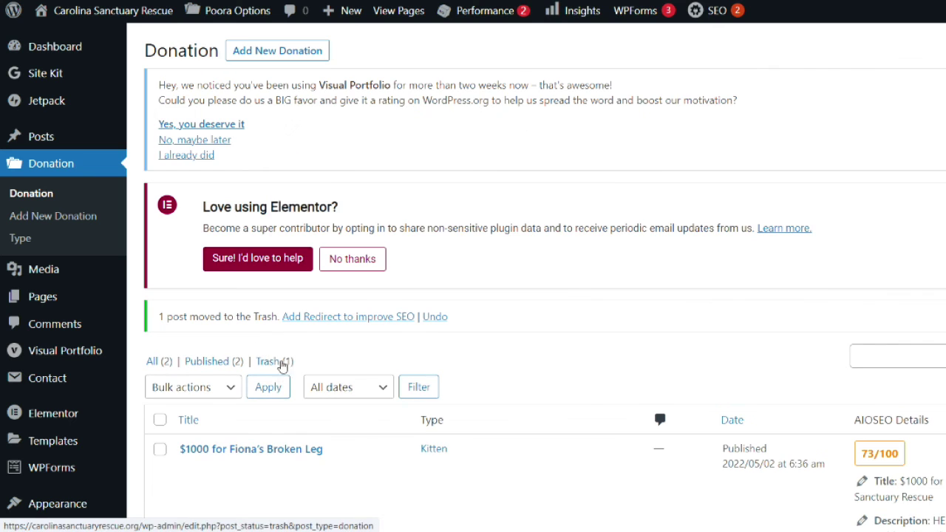
{"action": "left_click", "coordinate": [274, 361]}
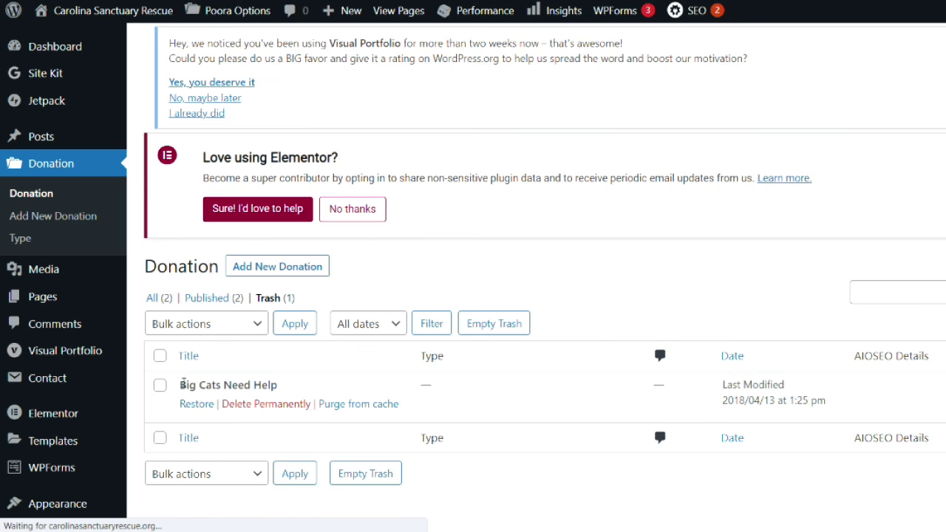
Step: Permanently delete 'Big Cats Need Help' from Trash and return to all donations
{"action": "left_click", "coordinate": [246, 425]}
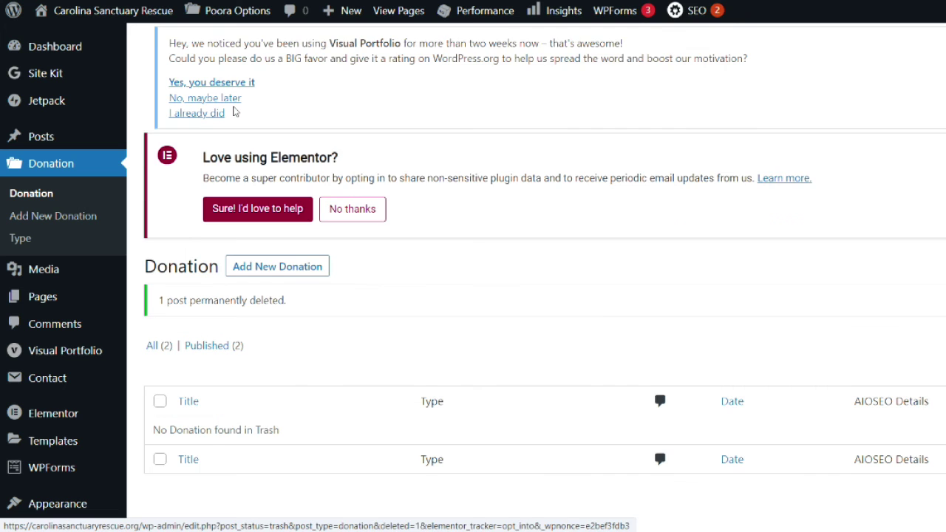
{"action": "left_click", "coordinate": [158, 366]}
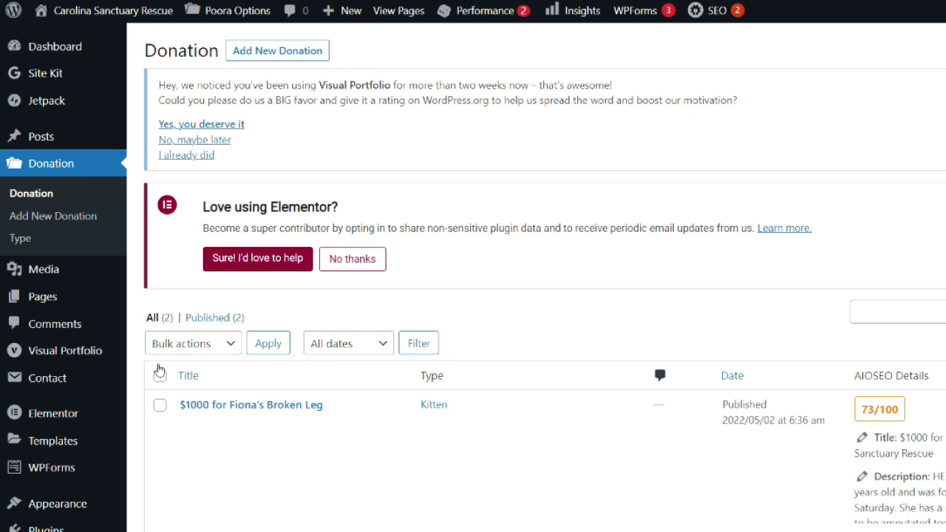
{"action": "scroll", "coordinate": [148, 385], "scroll_direction": "down", "scroll_amount": 3}
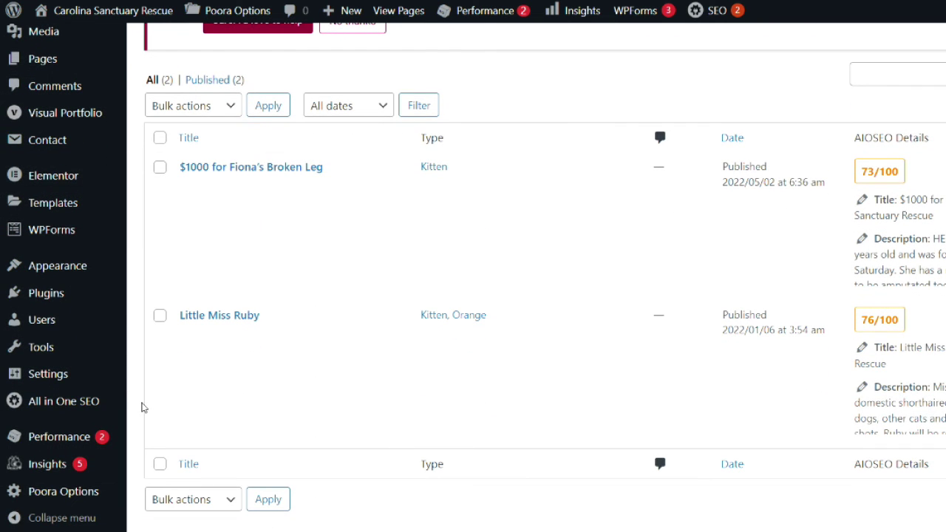